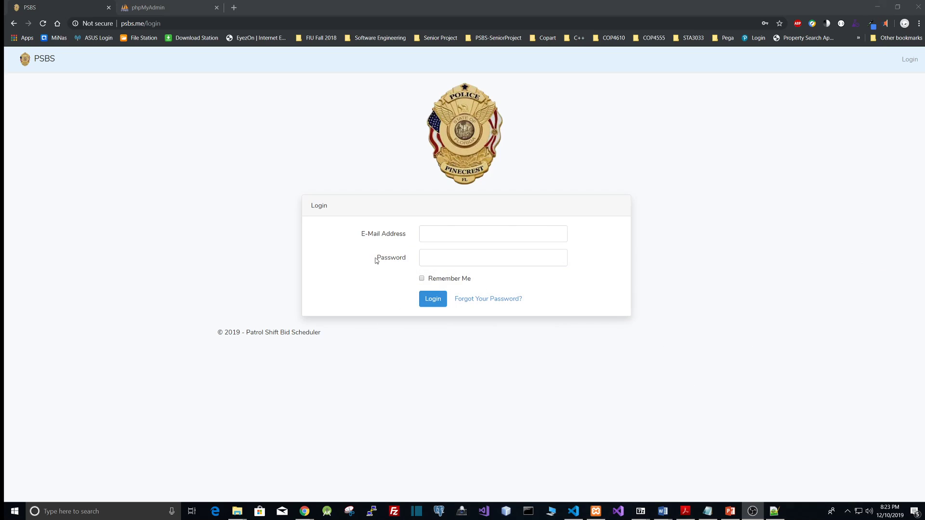
Log in to PSBS with the admin account's e-mail address and password
click(440, 236)
text(ad)
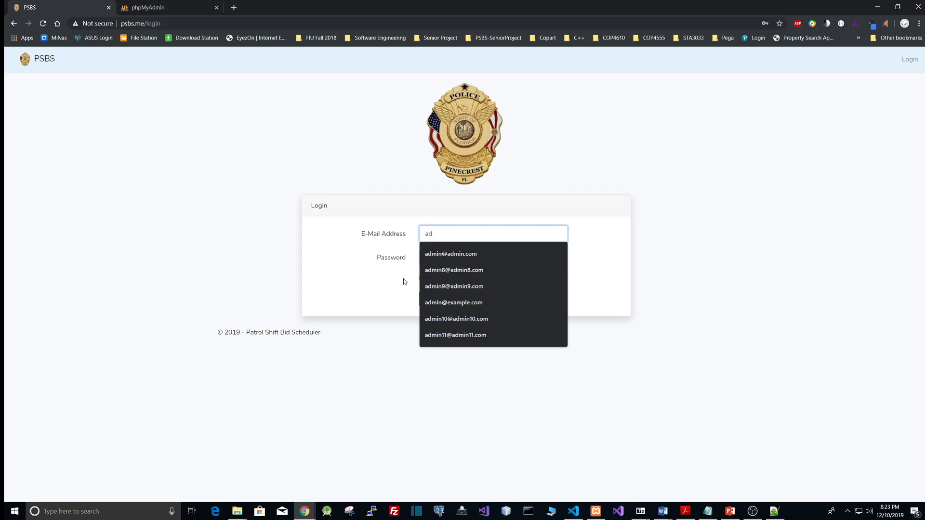
click(450, 254)
click(456, 259)
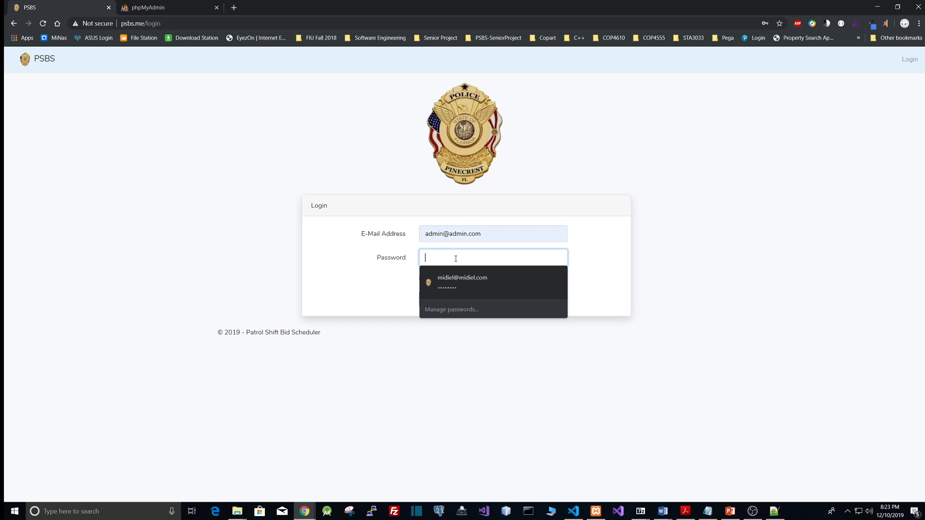
text(password)
key(Return)
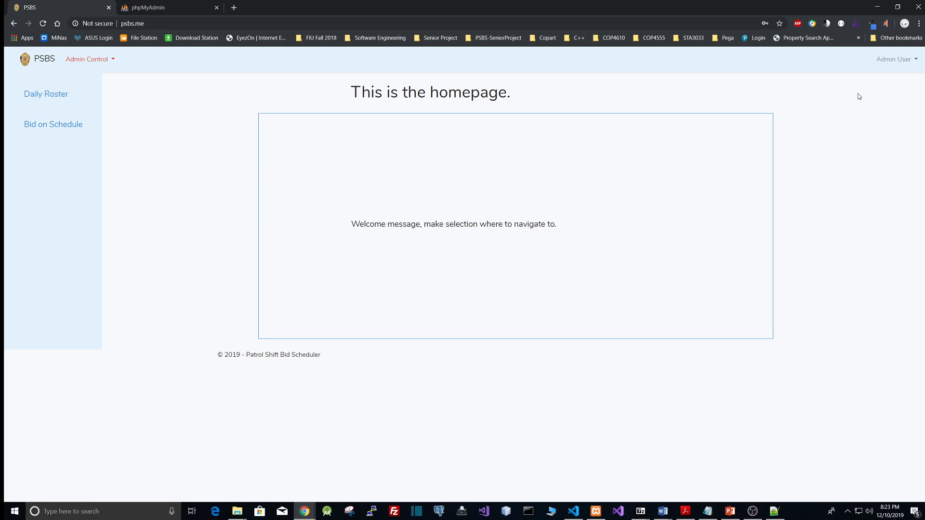
Open profile management, edit the personal information, and rename the user to Admin User 2
click(900, 67)
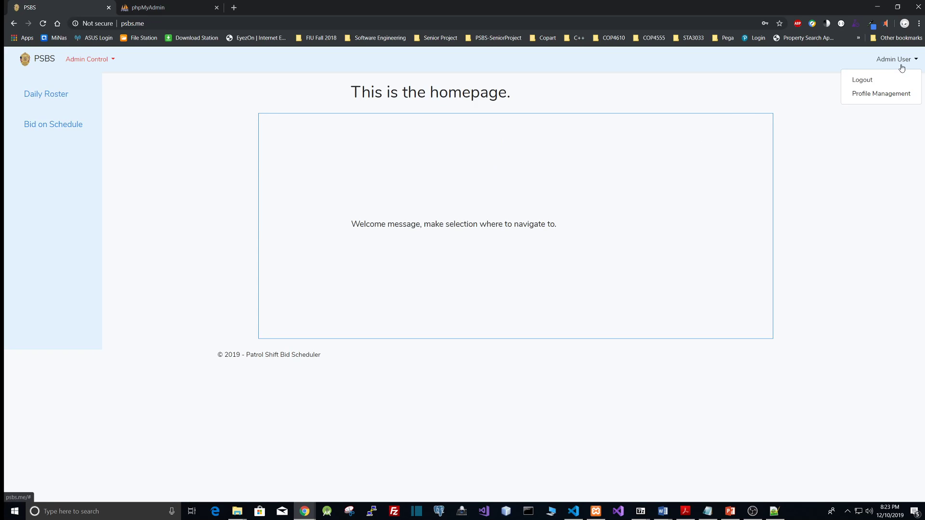
click(873, 94)
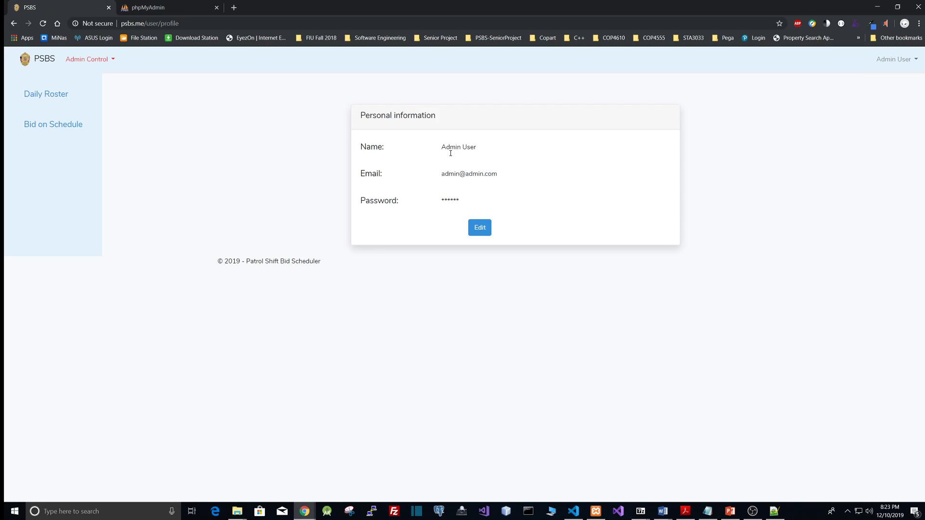
click(478, 235)
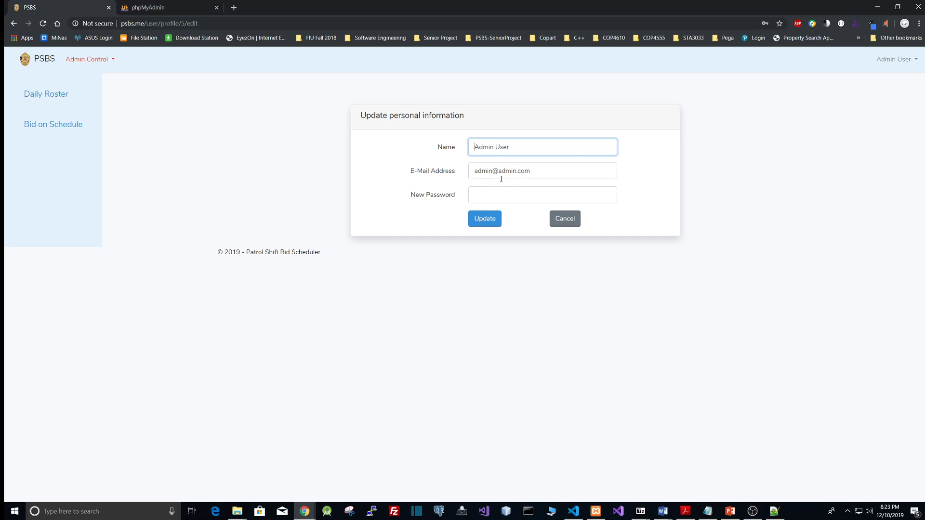
click(517, 151)
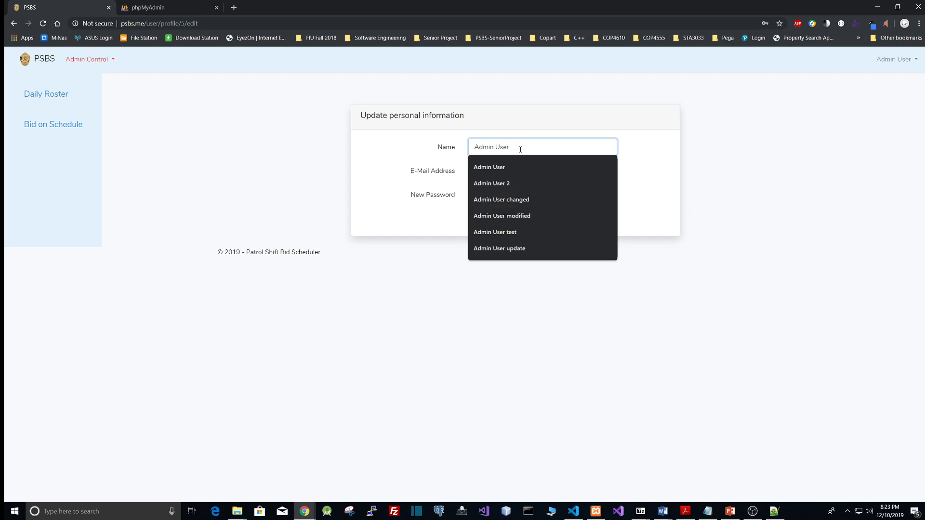
click(639, 169)
click(554, 149)
text(2)
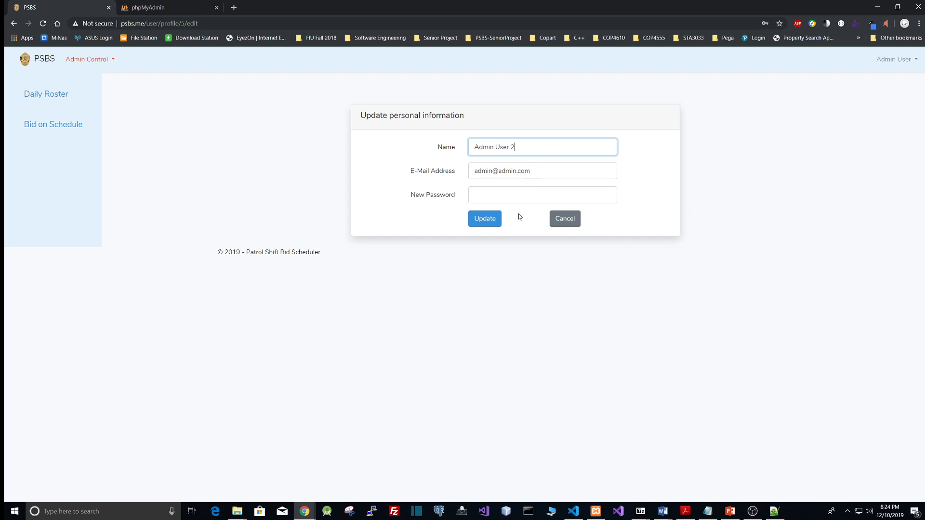
click(493, 218)
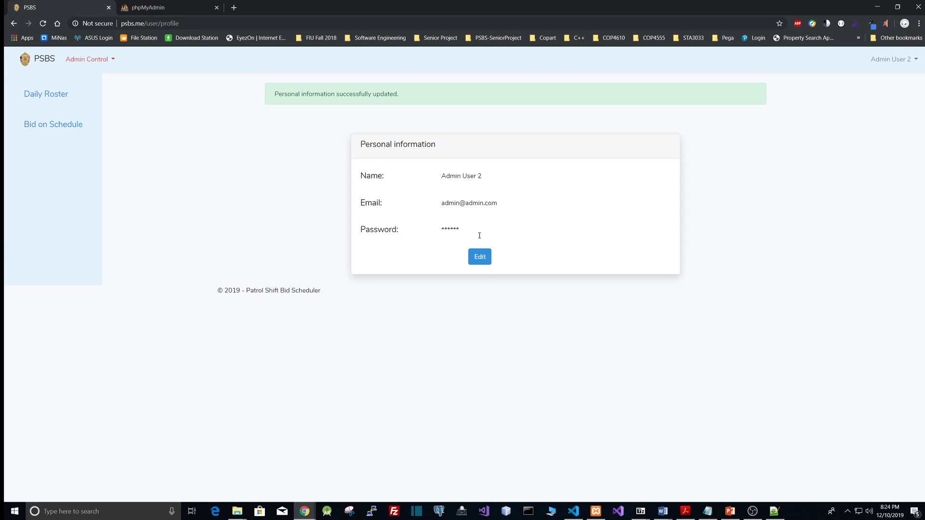
Edit the profile again and change the name back to Admin User, then update it
click(480, 256)
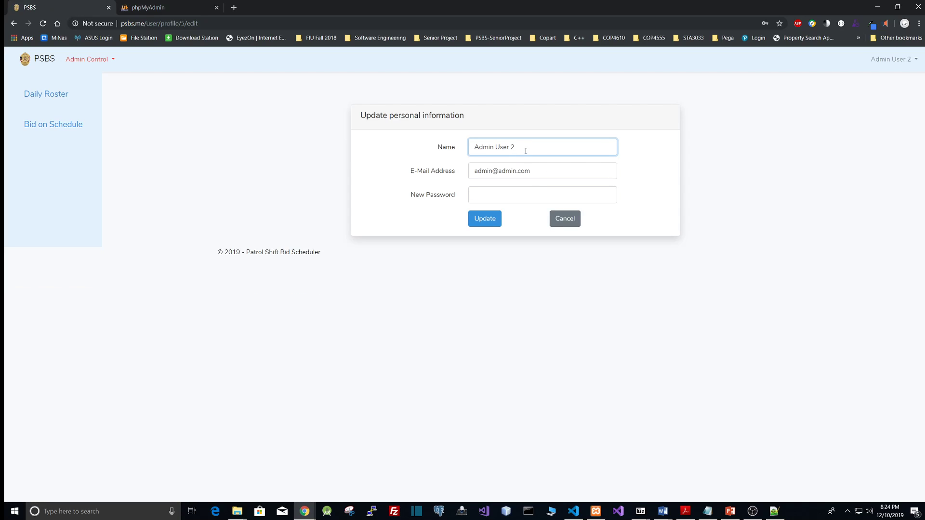
key(BackSpace)
key(BackSpace)
click(398, 266)
click(470, 223)
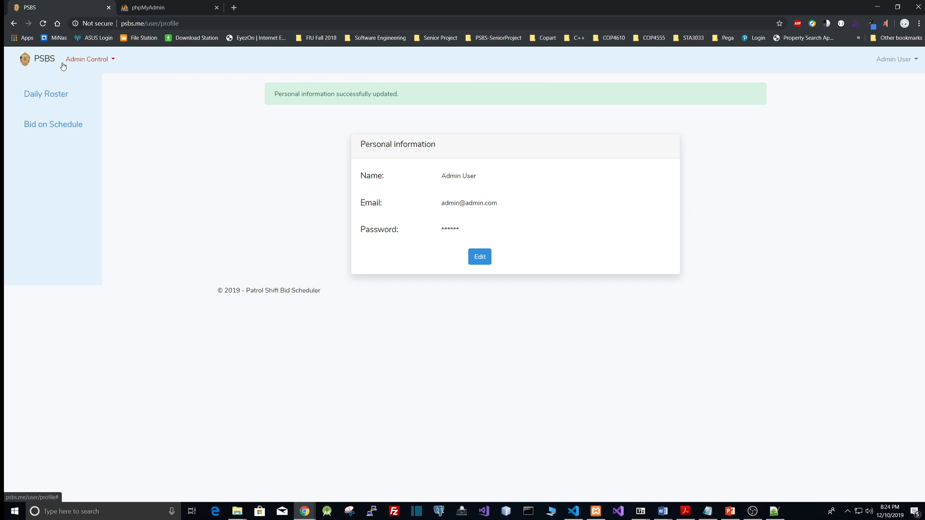
click(110, 64)
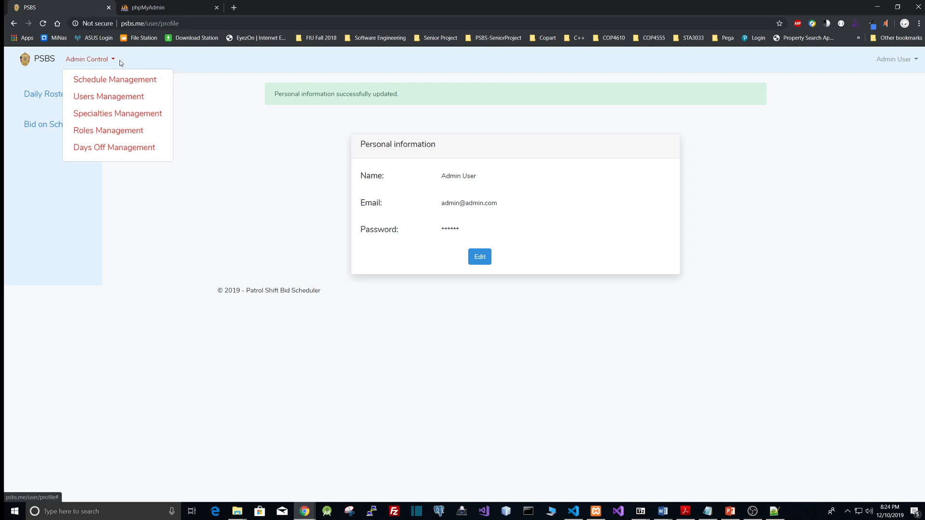
click(253, 190)
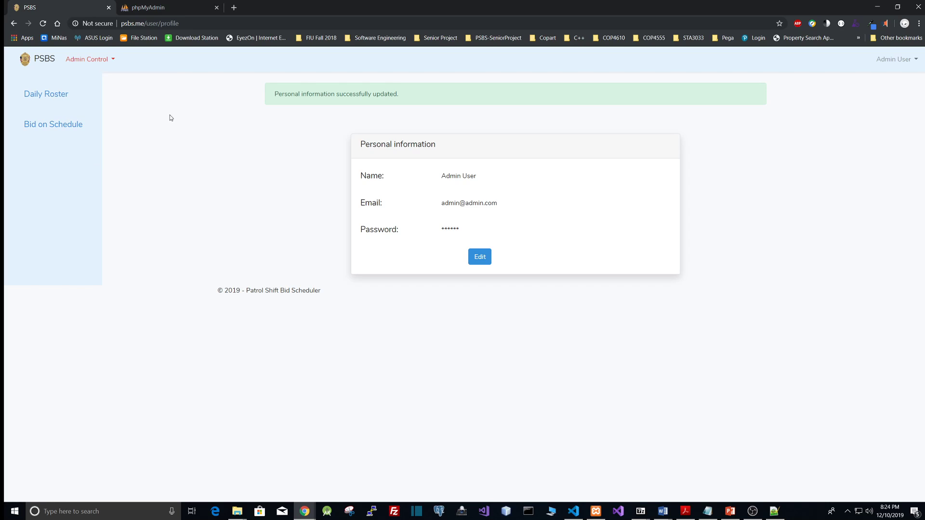
click(113, 60)
click(206, 130)
click(114, 61)
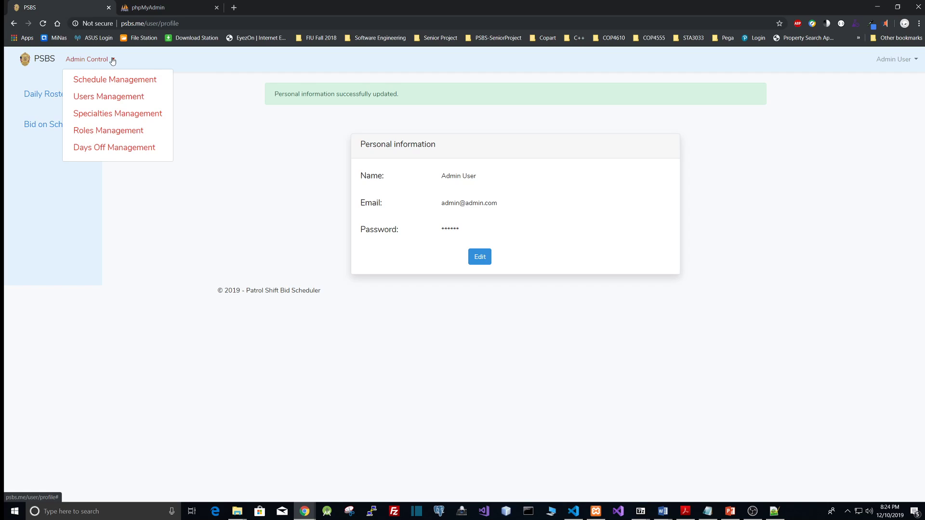
click(205, 102)
Log out and log back in with the officer account's e-mail address and password
click(894, 59)
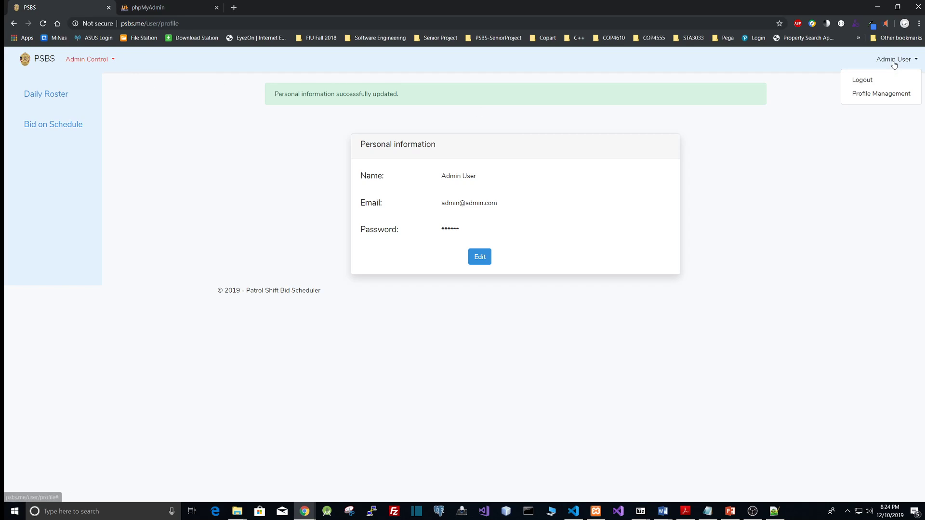
click(861, 80)
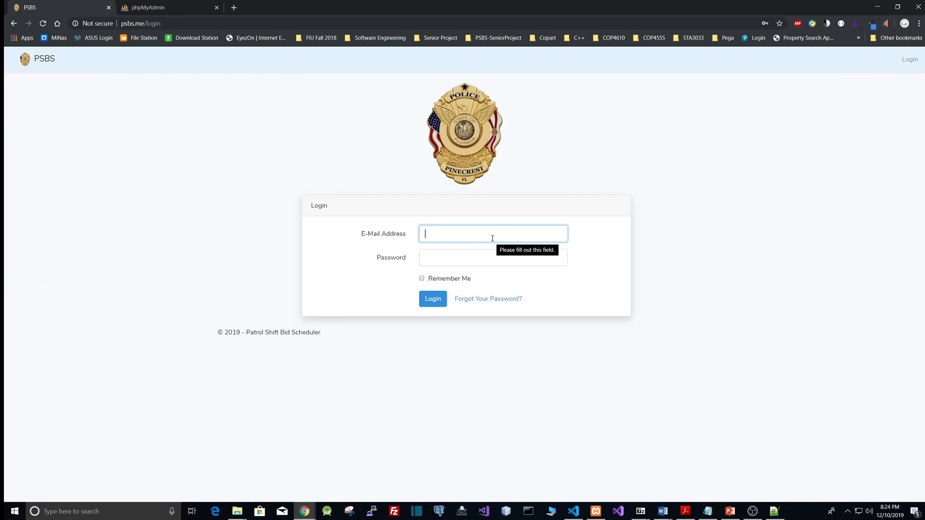
text(offi)
click(492, 252)
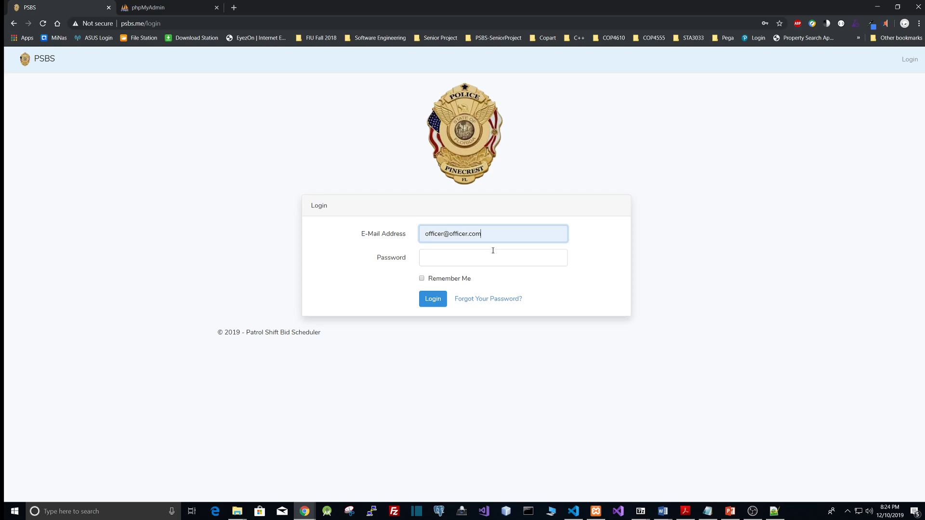
click(492, 257)
text(password)
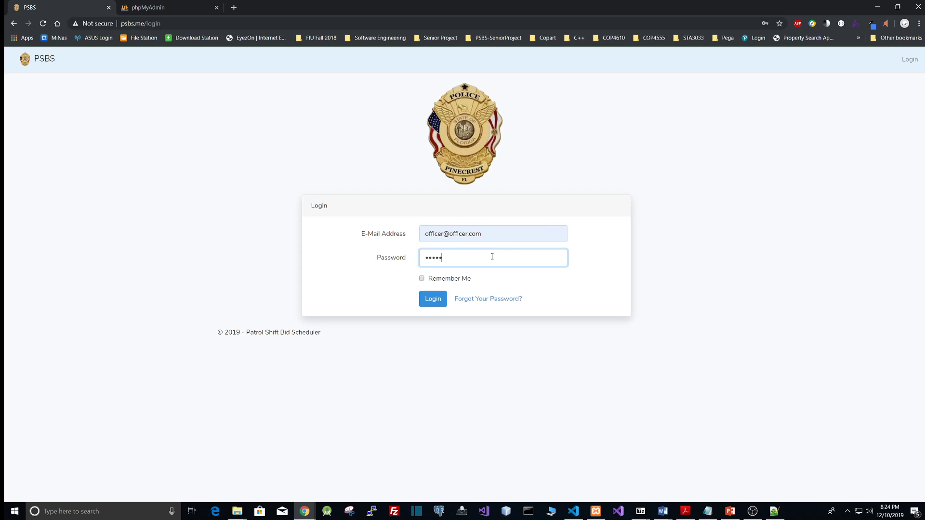
key(Return)
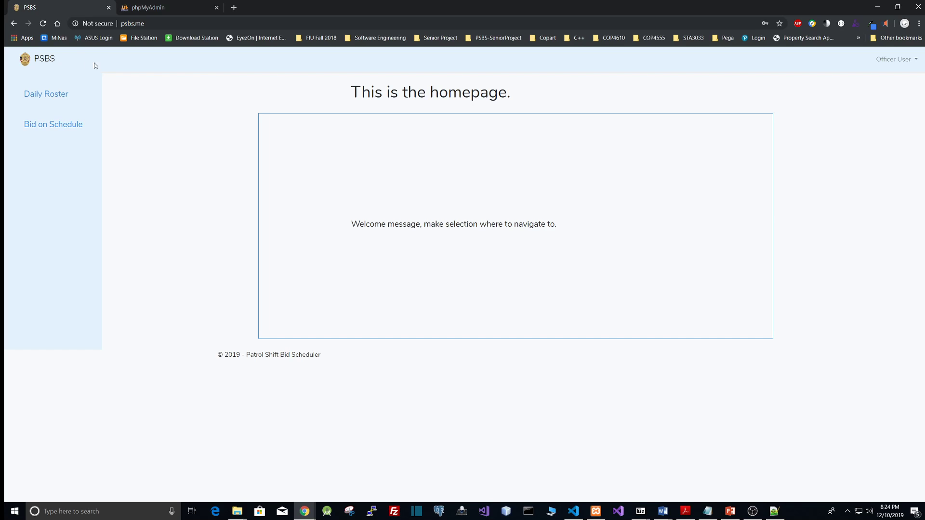
Log out of the officer account and sign in again with the admin e-mail address and password
click(888, 63)
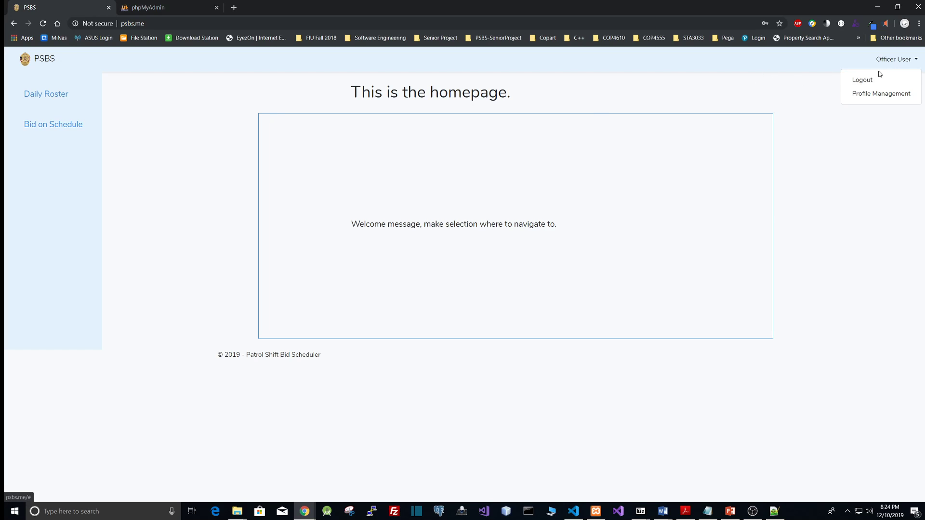
click(873, 80)
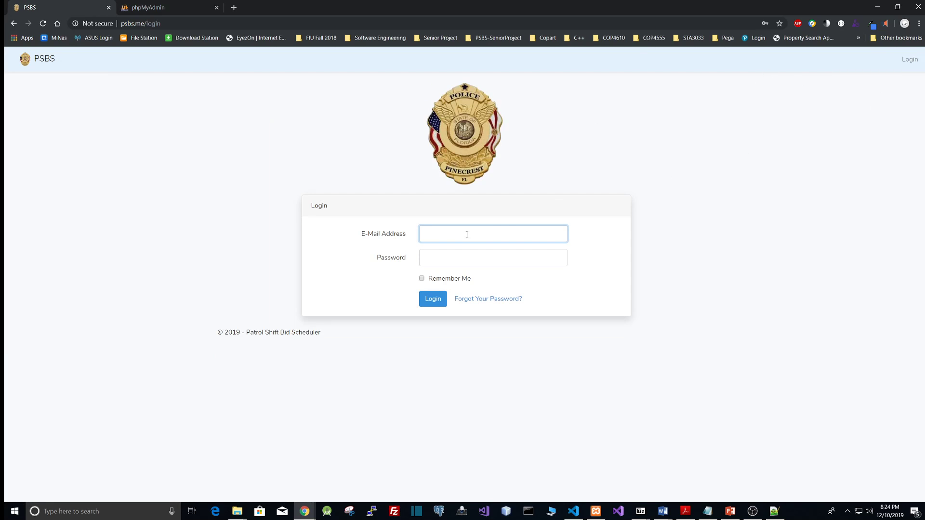
text(ad)
click(520, 254)
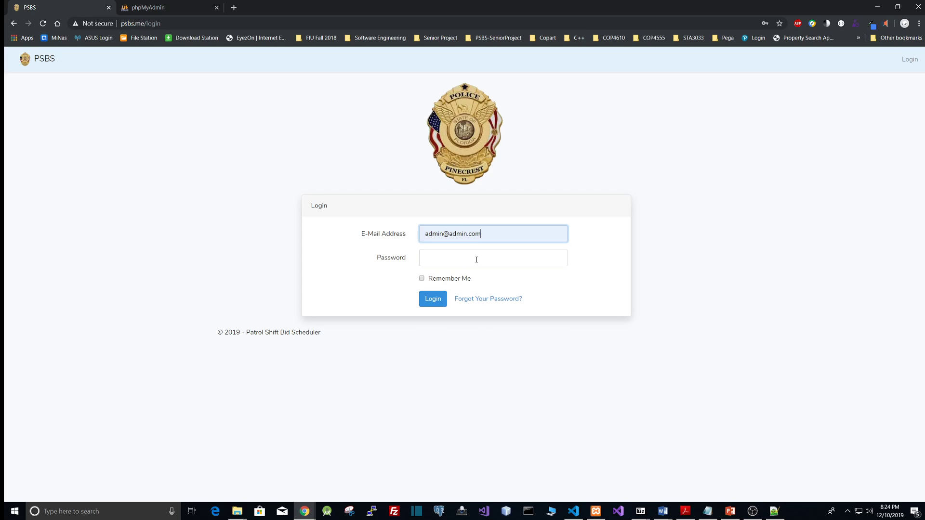
click(479, 260)
text(••••••••)
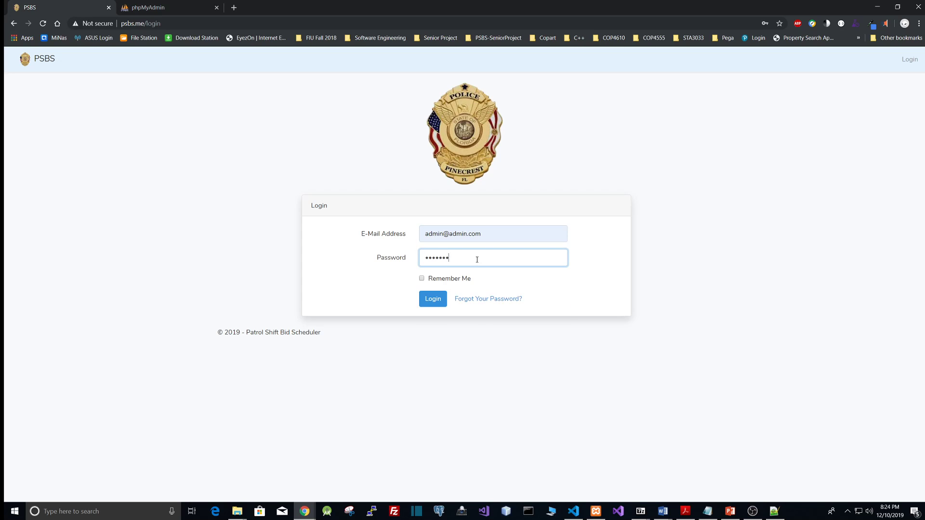
key(Return)
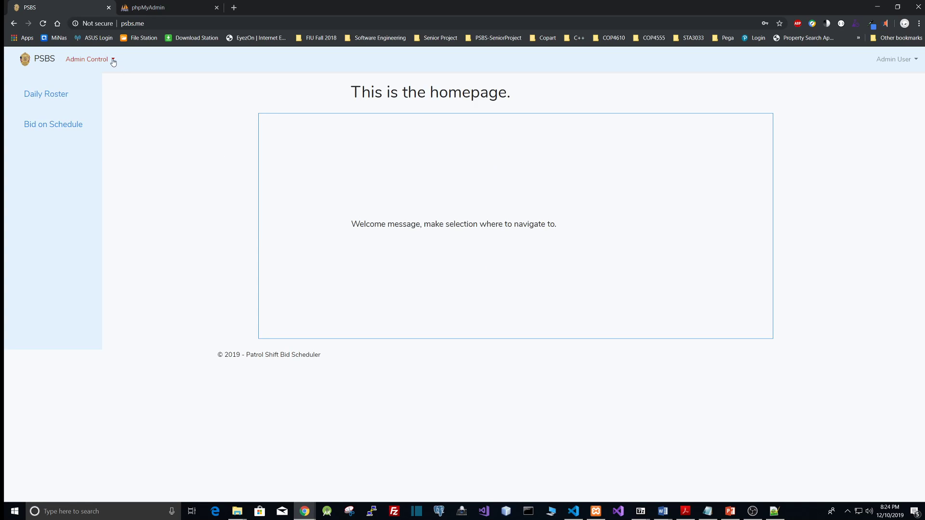
Open Users Management and browse both pages of the user list
click(113, 60)
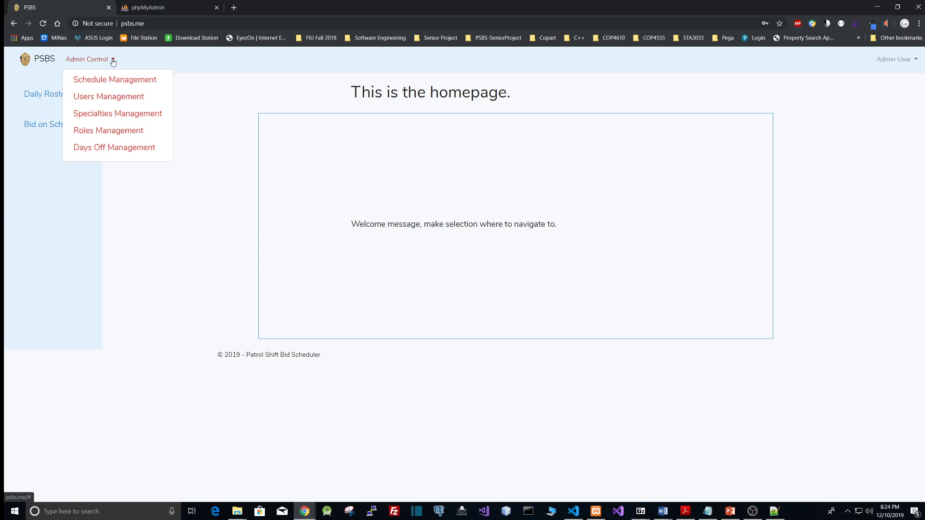
click(112, 98)
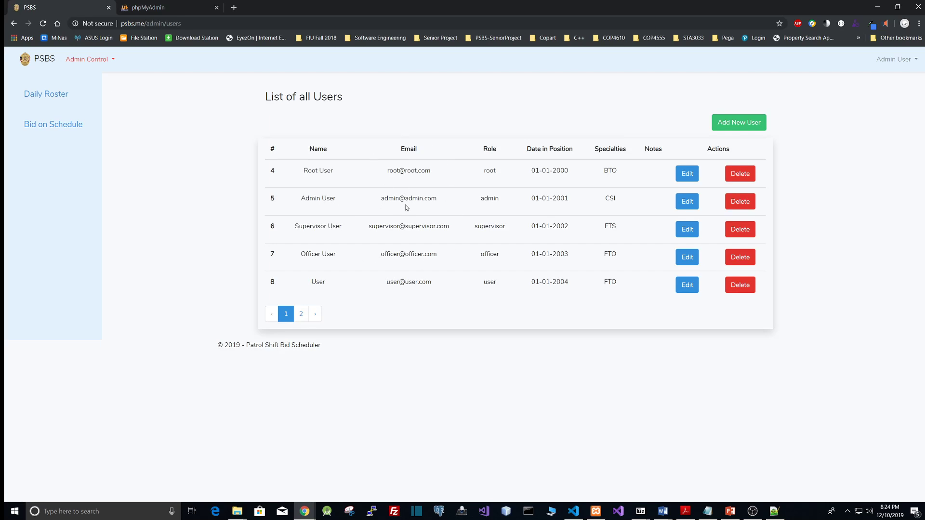
click(302, 314)
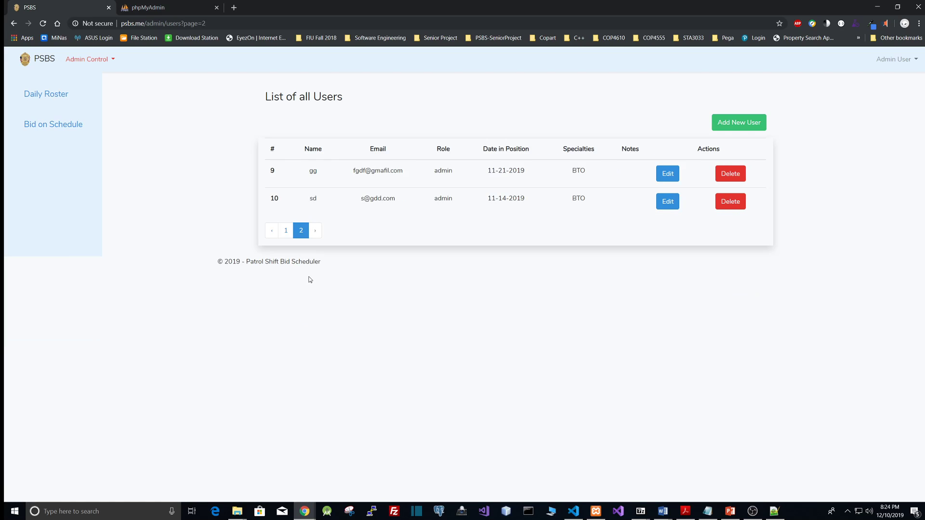
click(285, 231)
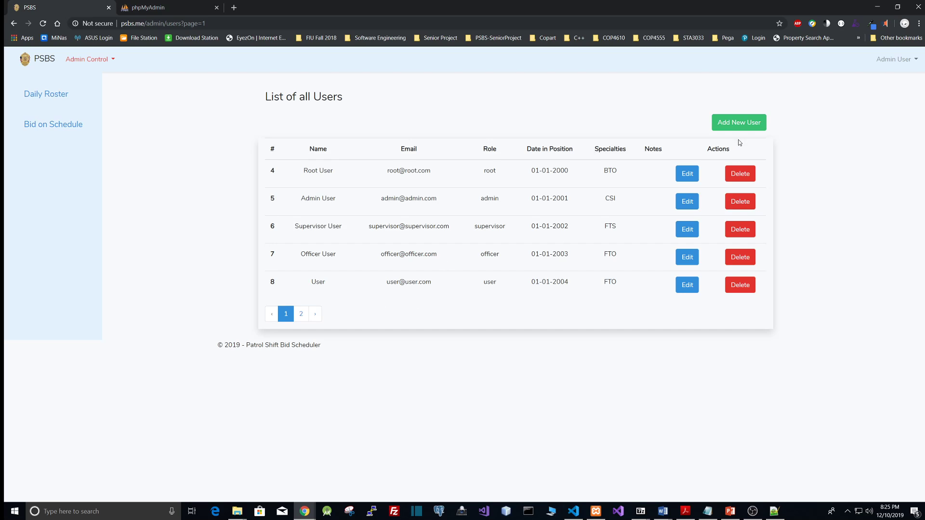
Open the Add New User form and enter the name test5 and a test e-mail address
click(732, 123)
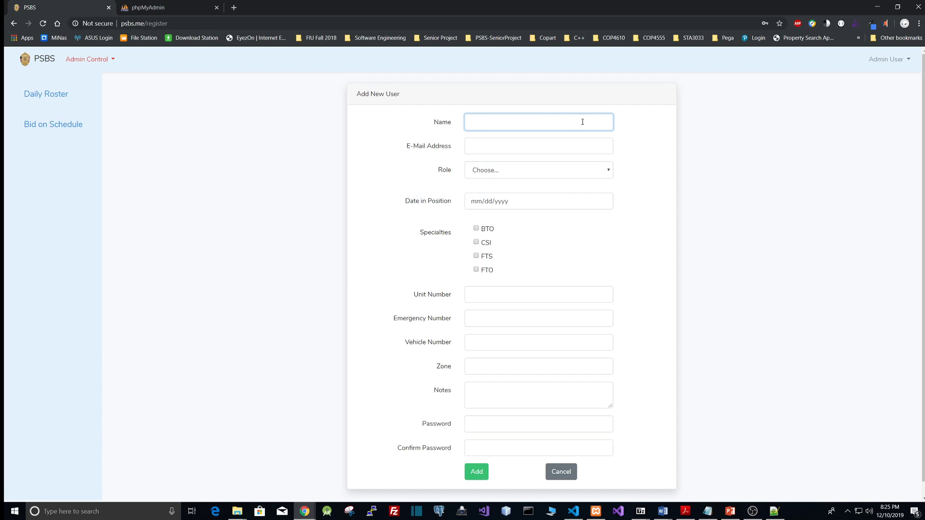
text(tes)
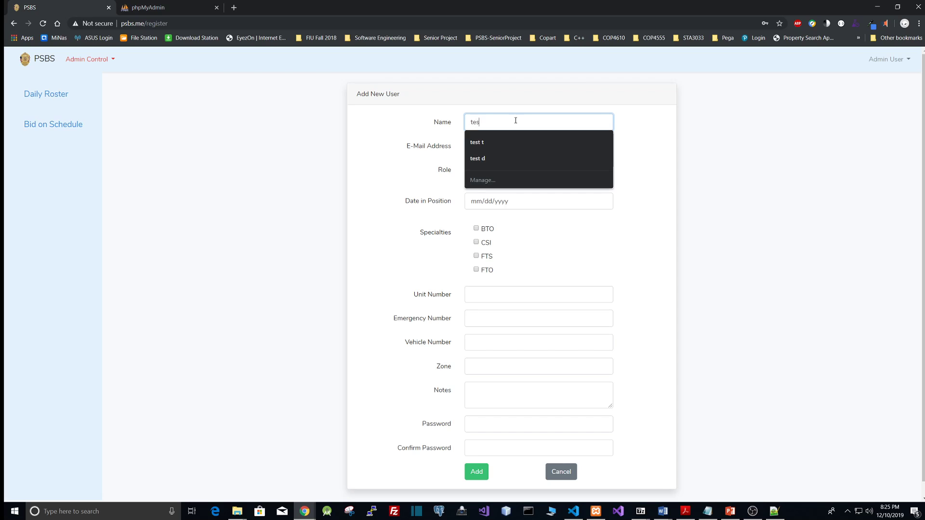
text(t5)
click(504, 144)
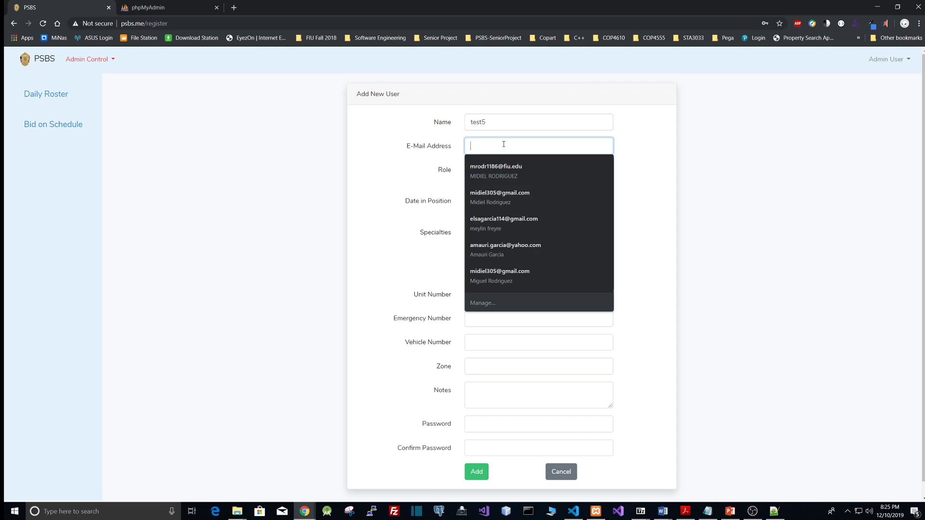
text(test5@)
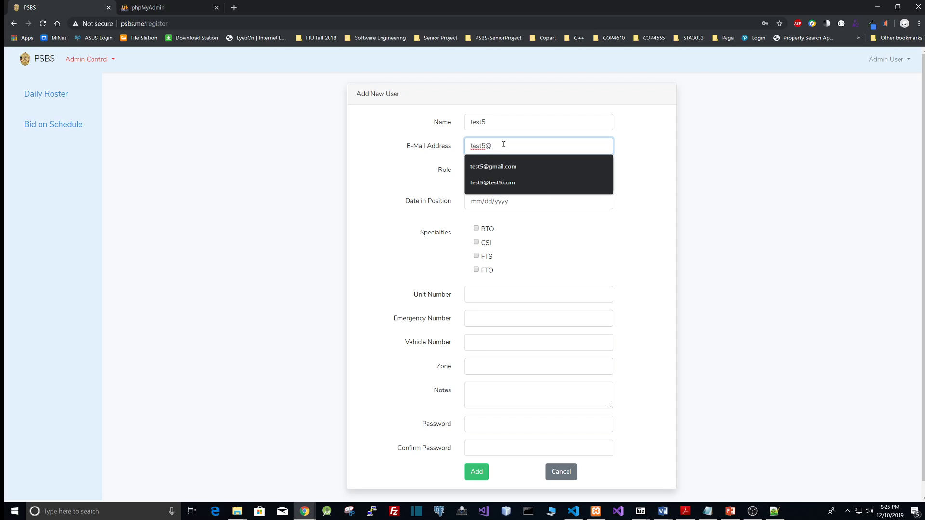
text(gmail.com)
key(Tab)
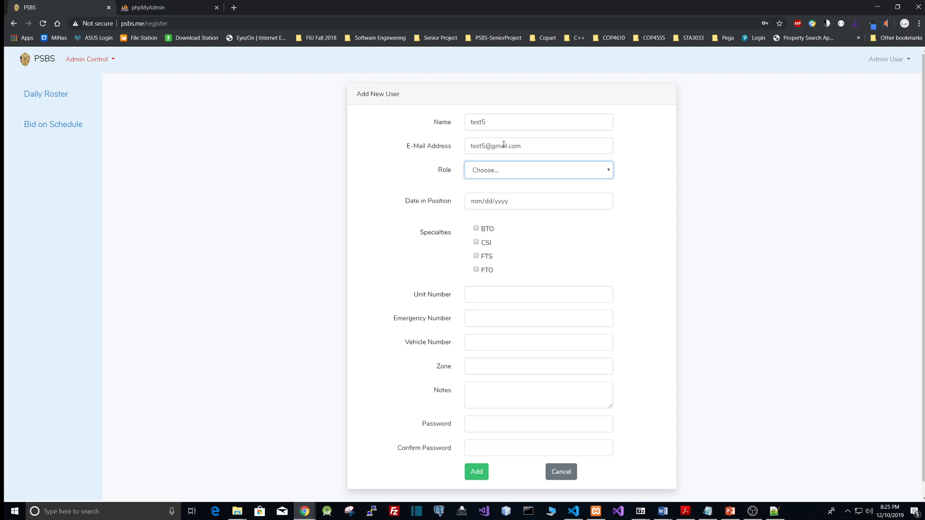
Set the new user's role to user and the date in position to 12/03/2019
click(520, 167)
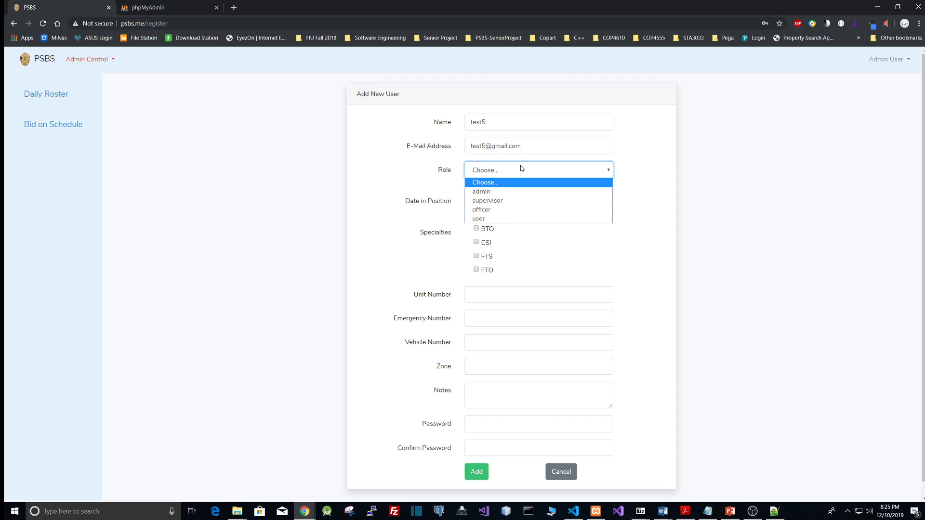
click(486, 218)
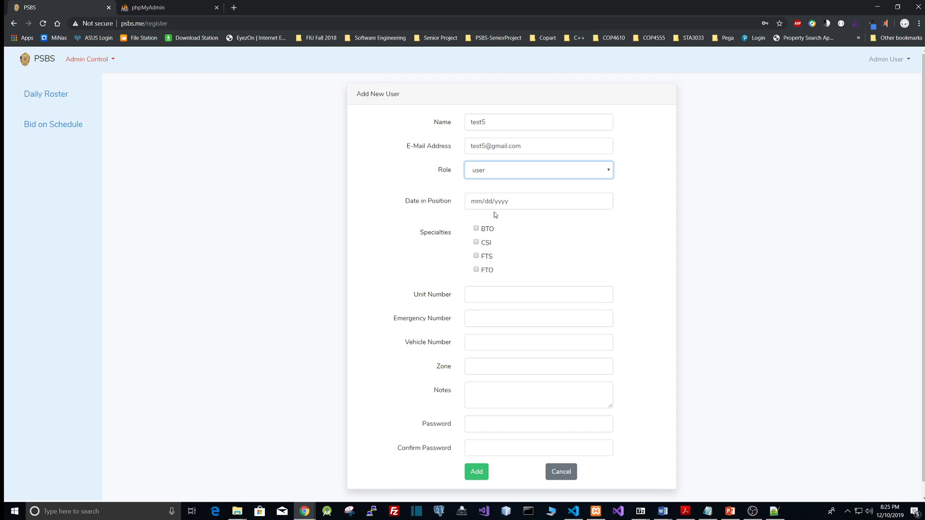
click(603, 201)
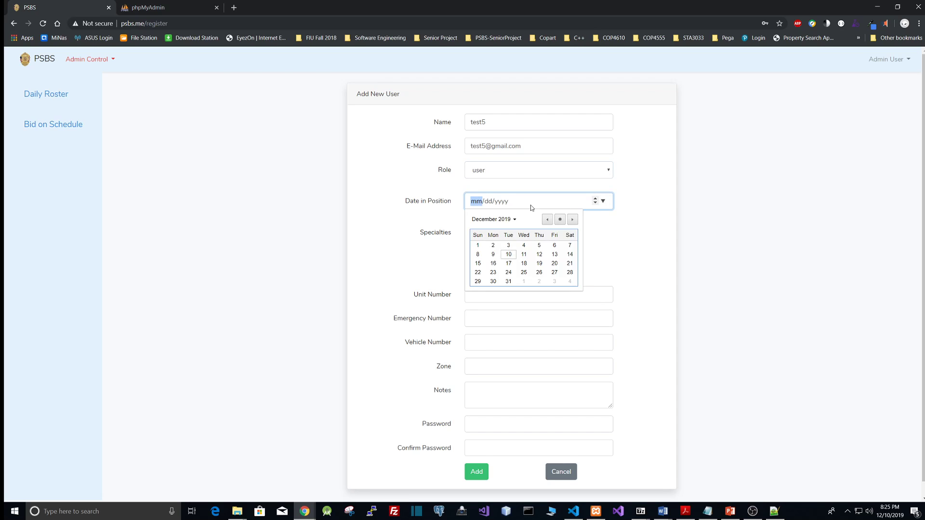
click(509, 245)
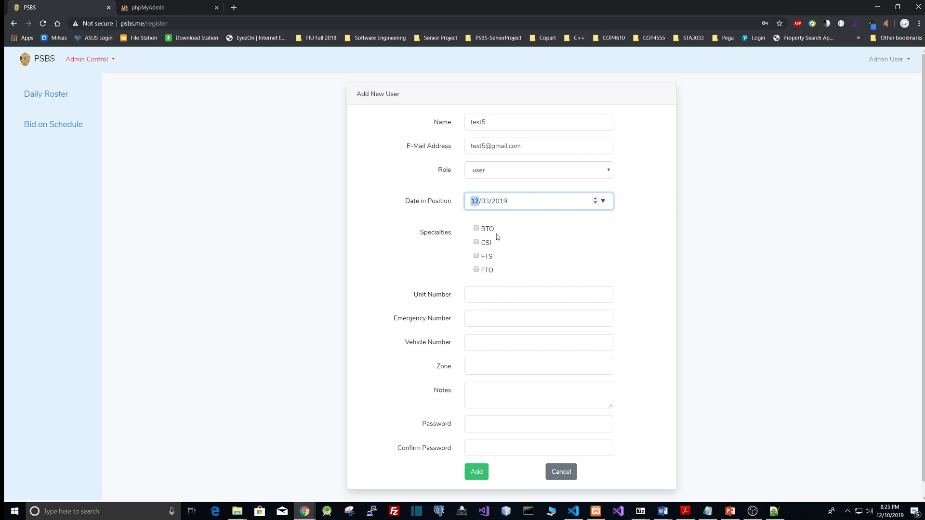
Tick the BTO specialty, enter unit number 5 and add the note Sample note
click(476, 228)
scroll(390, 292, down, 1)
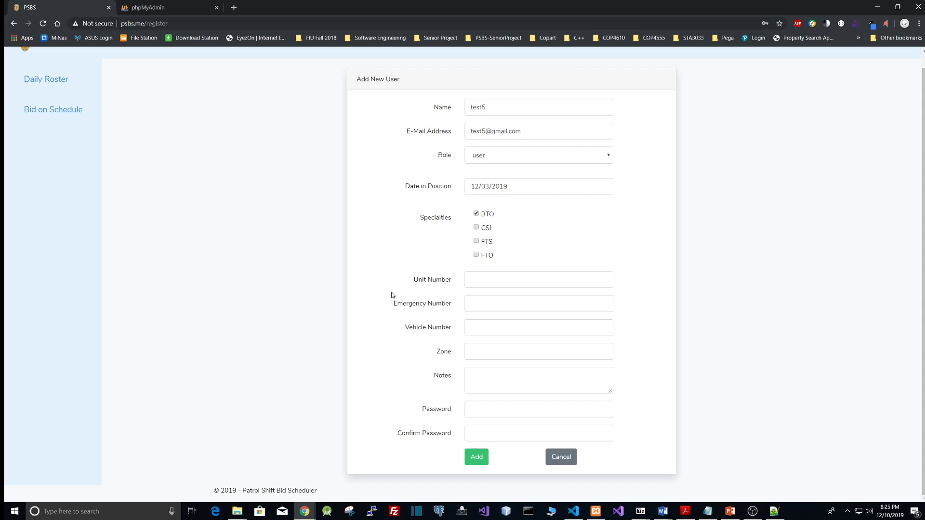
click(494, 285)
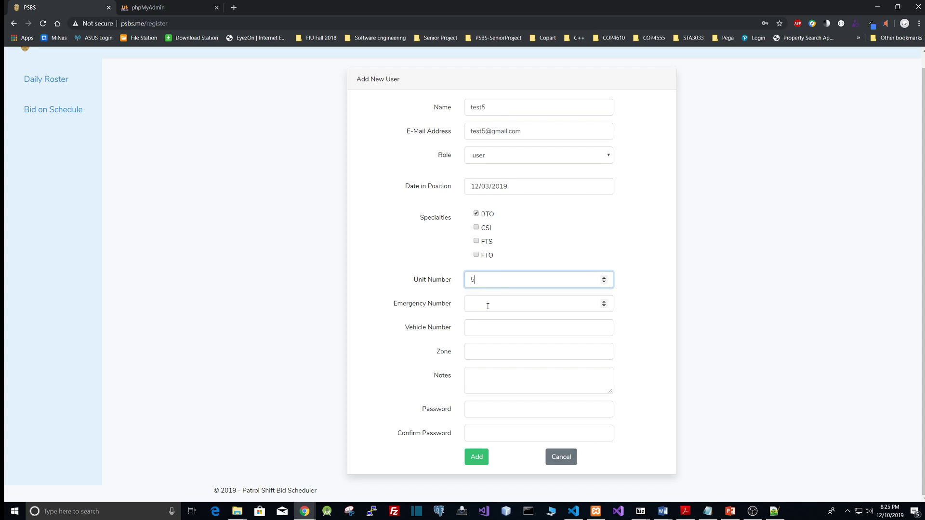
click(488, 306)
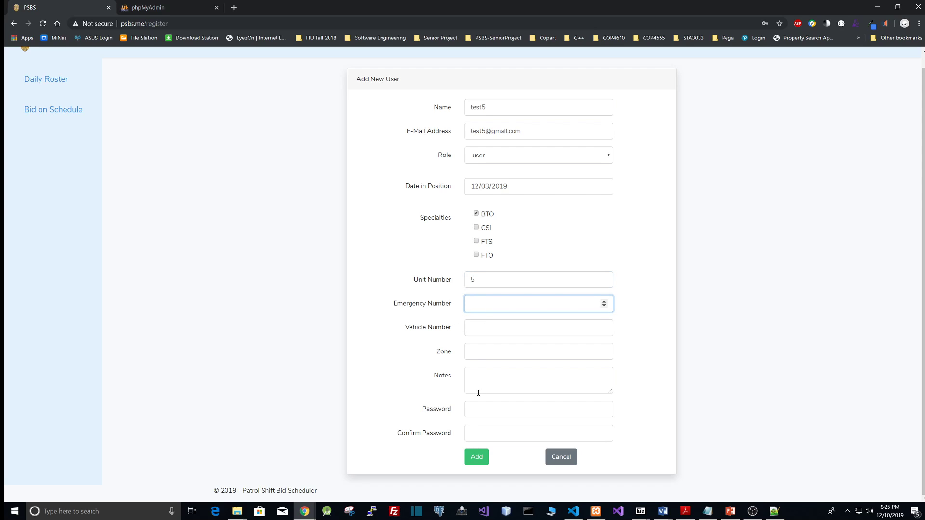
click(498, 384)
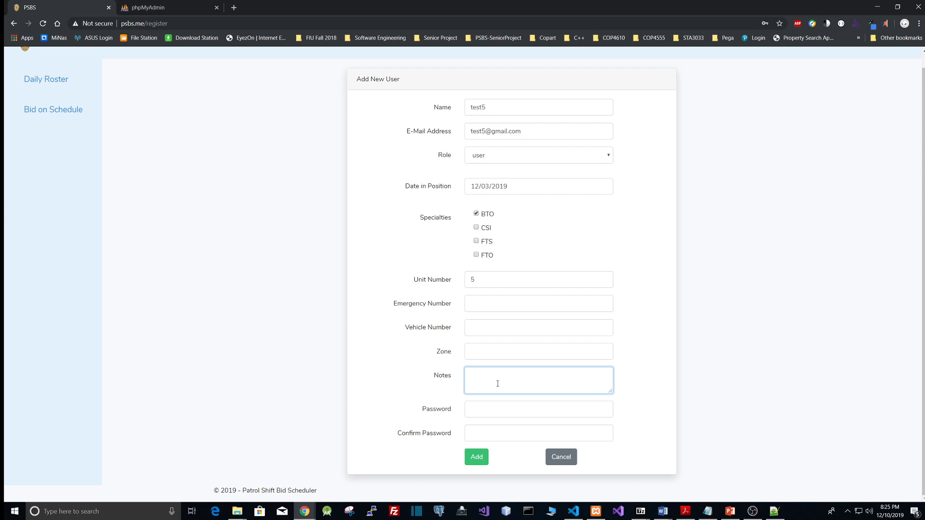
text(Sample note)
Enter and confirm the new user's password, then add the user
click(488, 409)
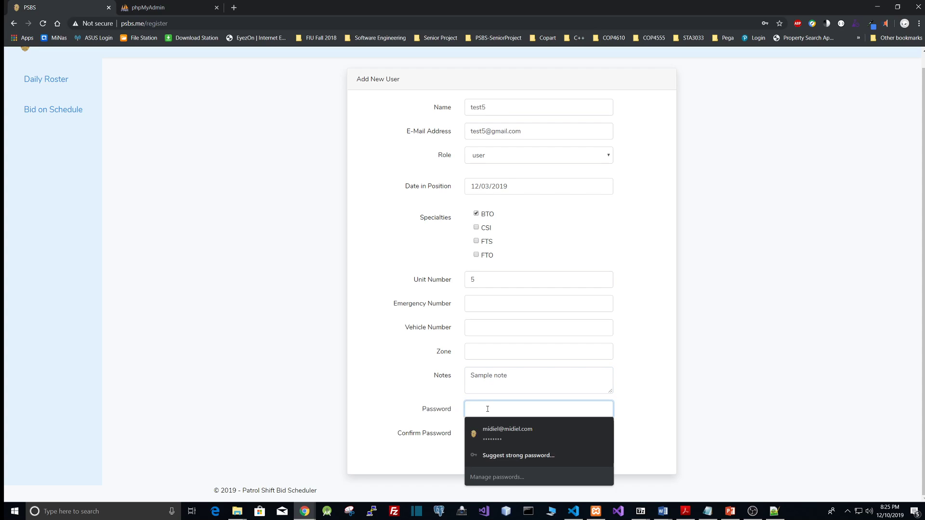
text(••••••••)
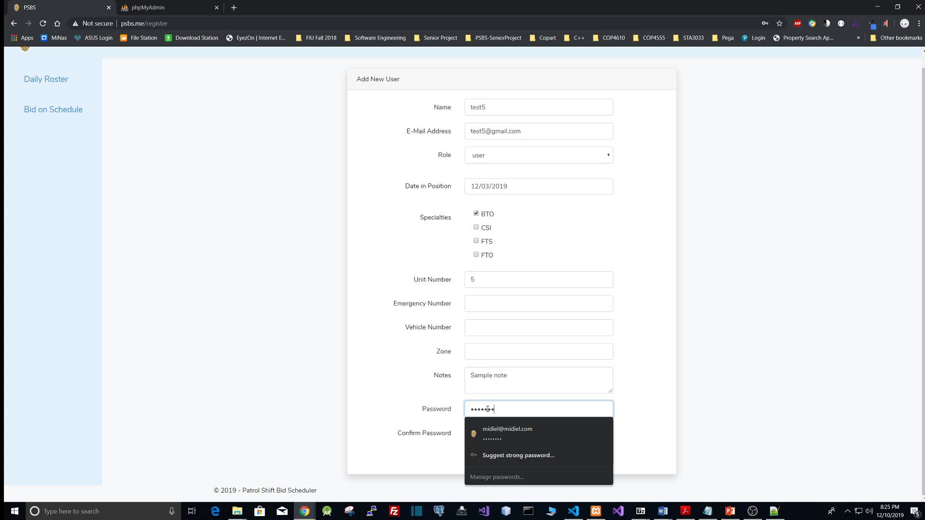
key(Tab)
text(•••••••)
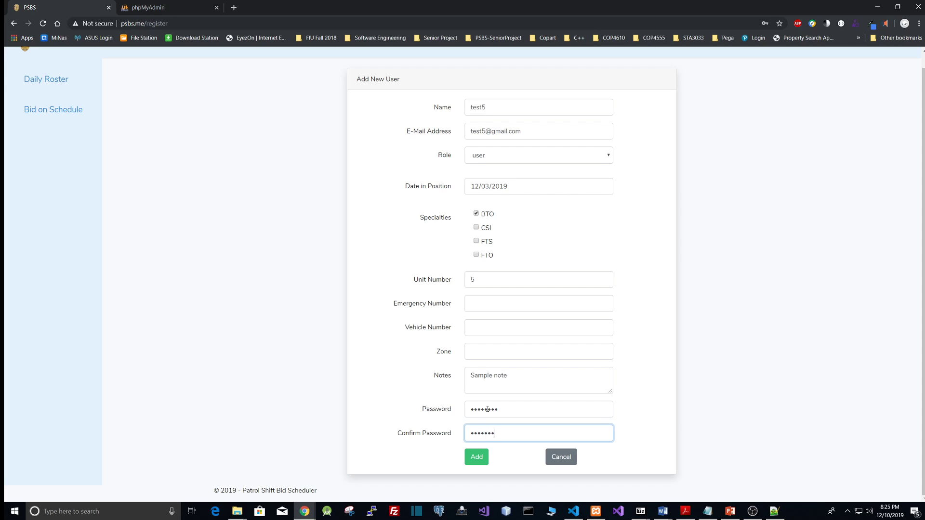
click(485, 458)
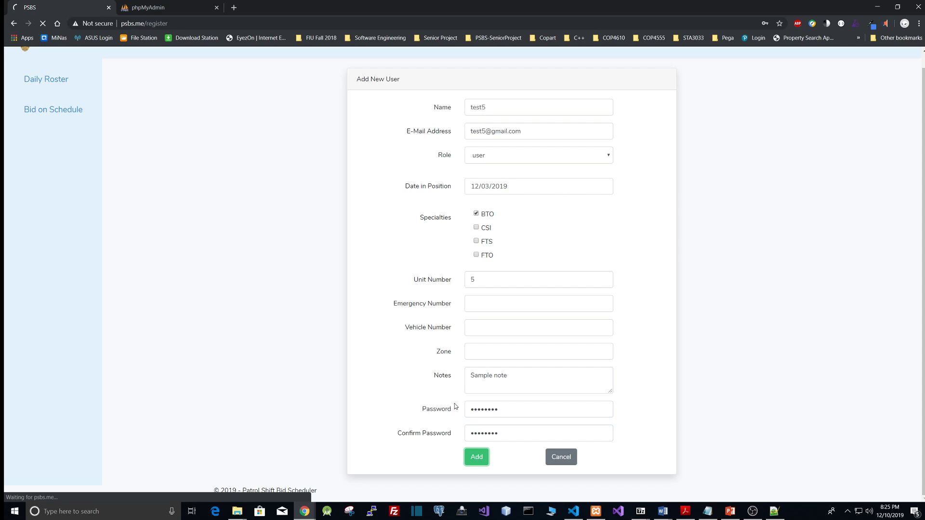
click(779, 38)
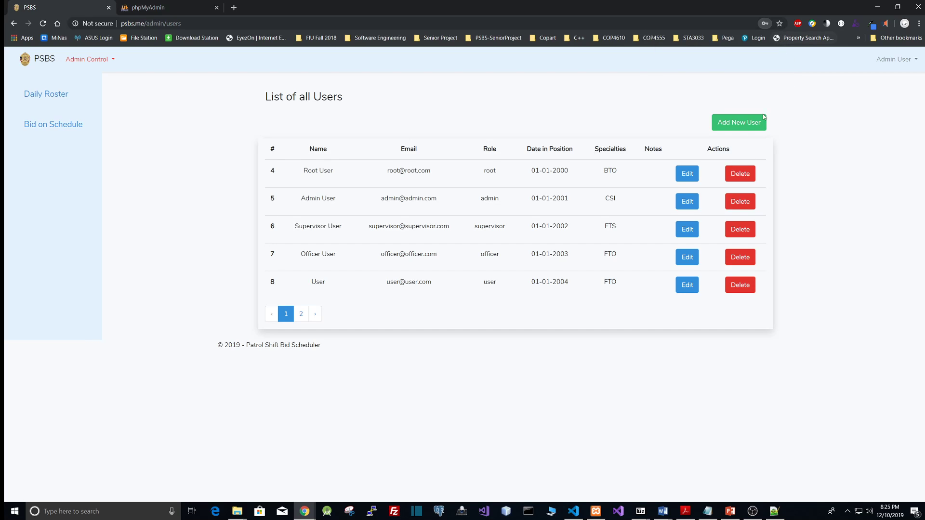
Edit test5 from the second user page: name test56, emergency number 25, vehicle number 2, zone 3, and update
click(301, 314)
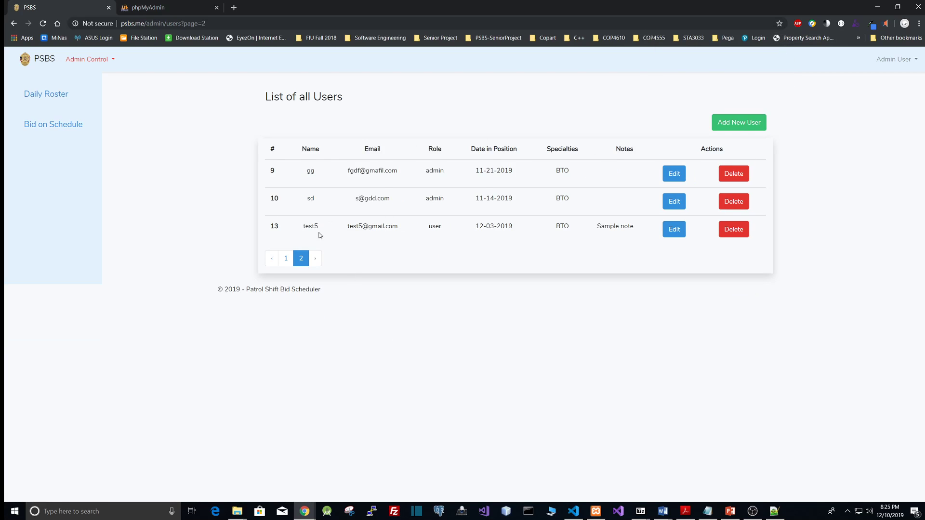
drag(306, 226, 302, 226)
click(674, 230)
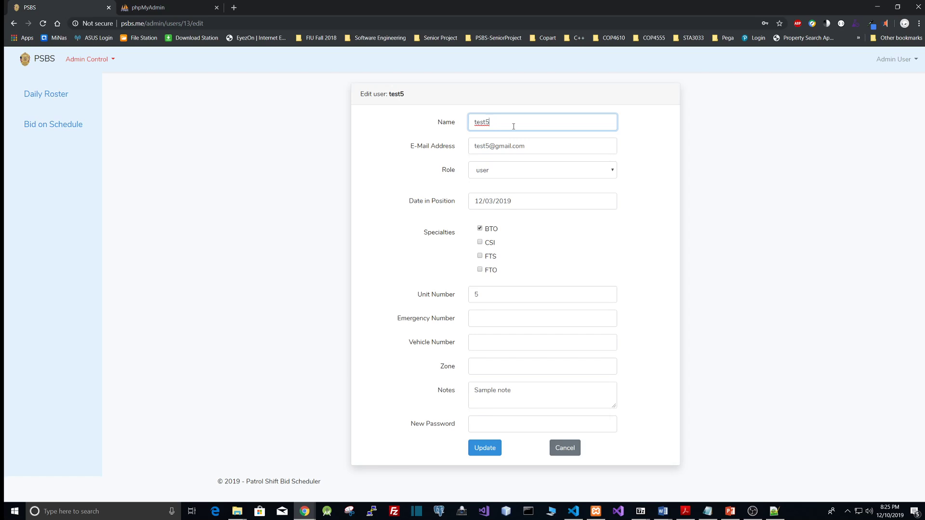
text(6)
click(494, 322)
text(25)
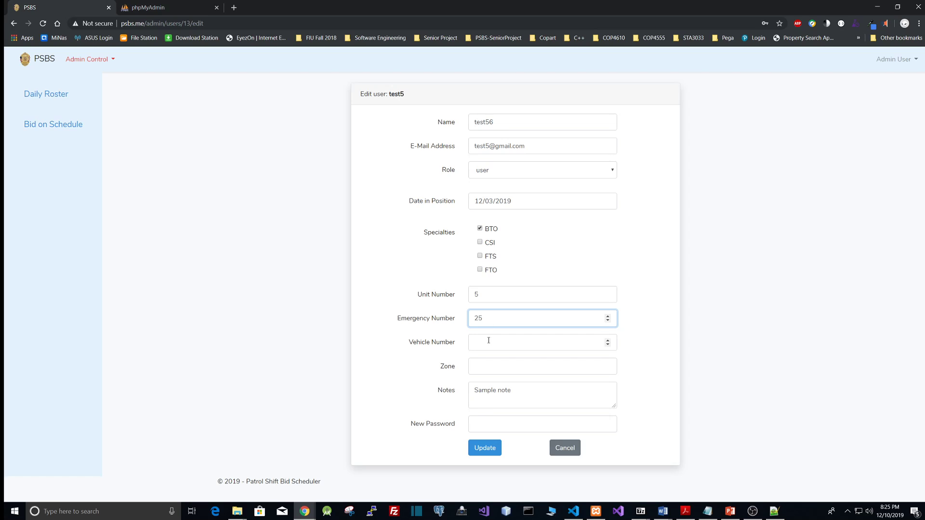
click(486, 344)
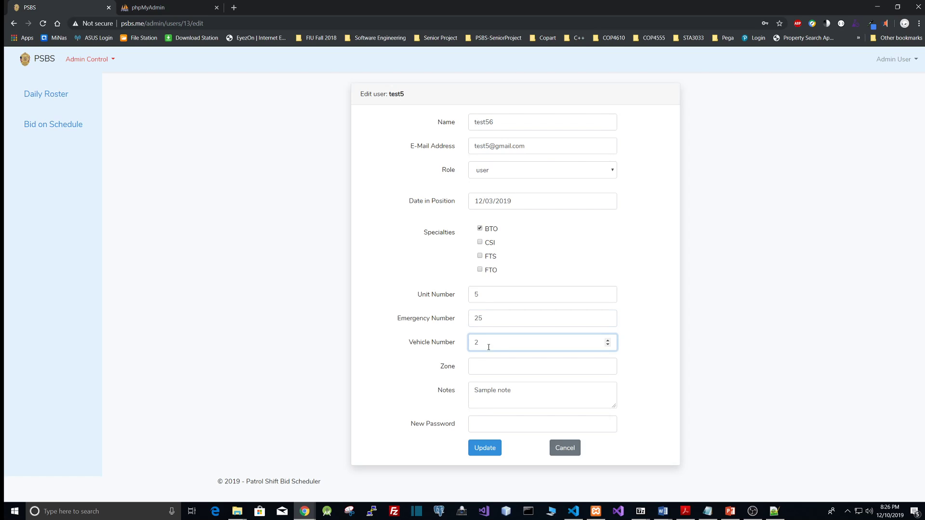
click(497, 367)
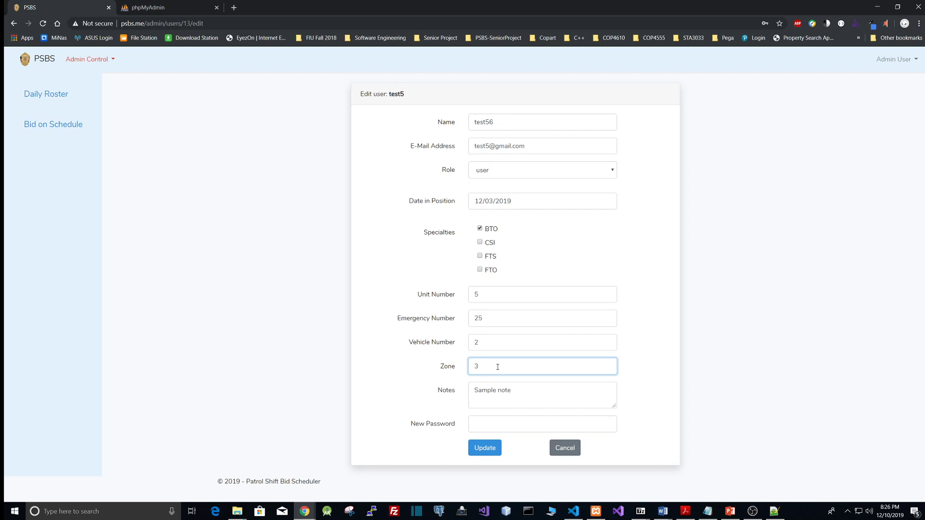
click(487, 448)
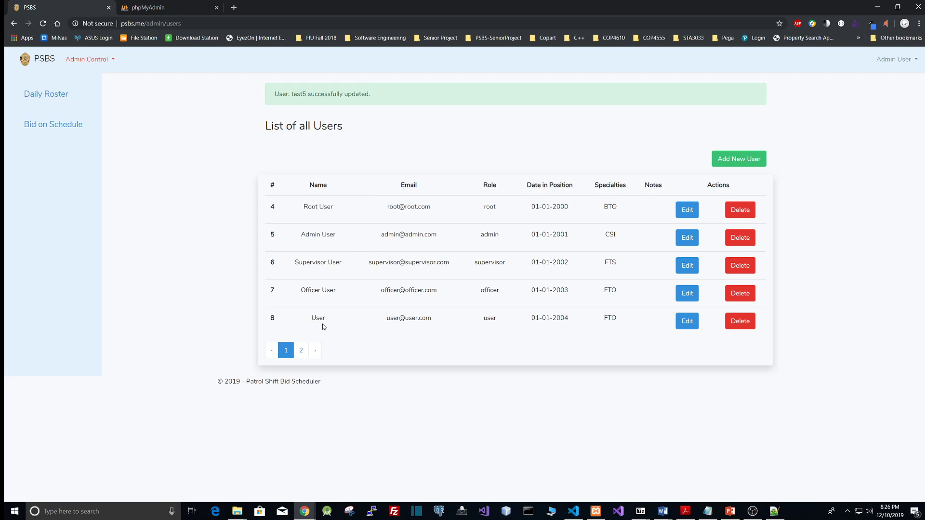
Delete the test56 user from the second page of the user list
click(301, 350)
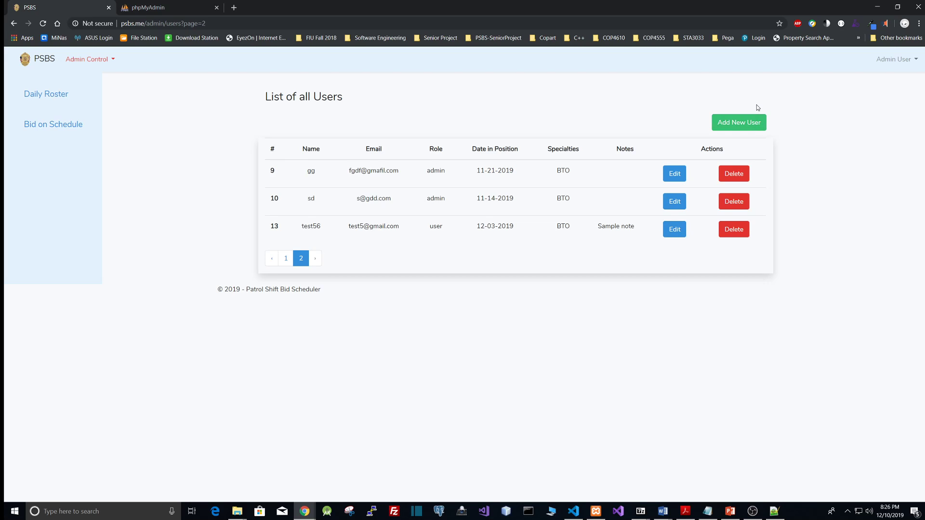
click(733, 229)
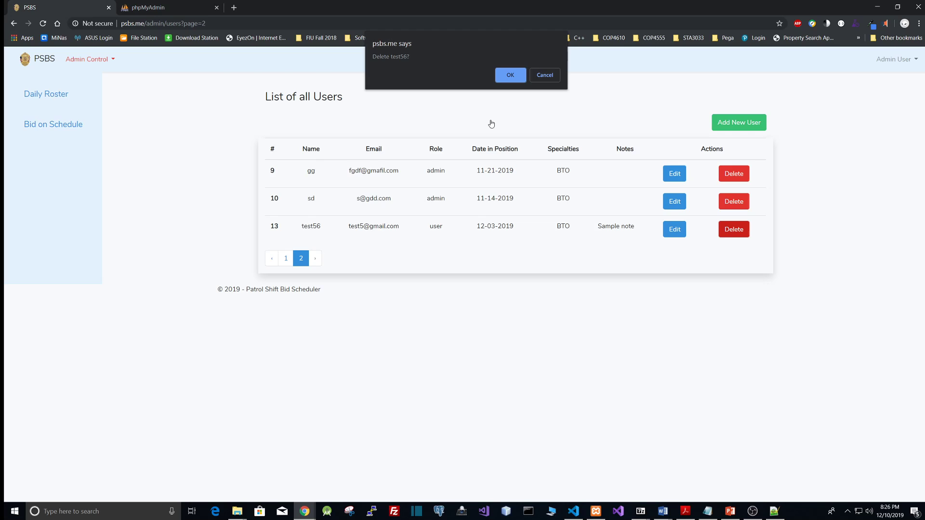
click(507, 76)
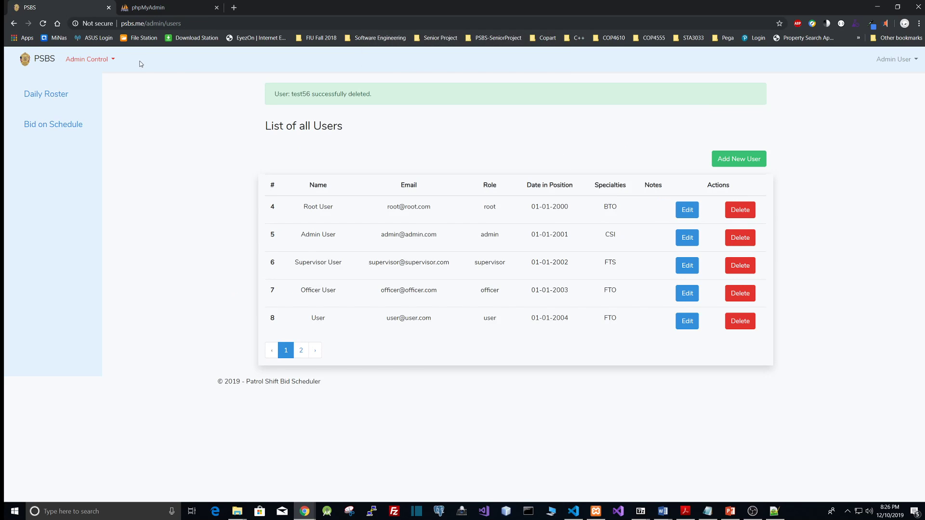
Open Specialties Management, add a specialty named new, and delete it again
click(108, 57)
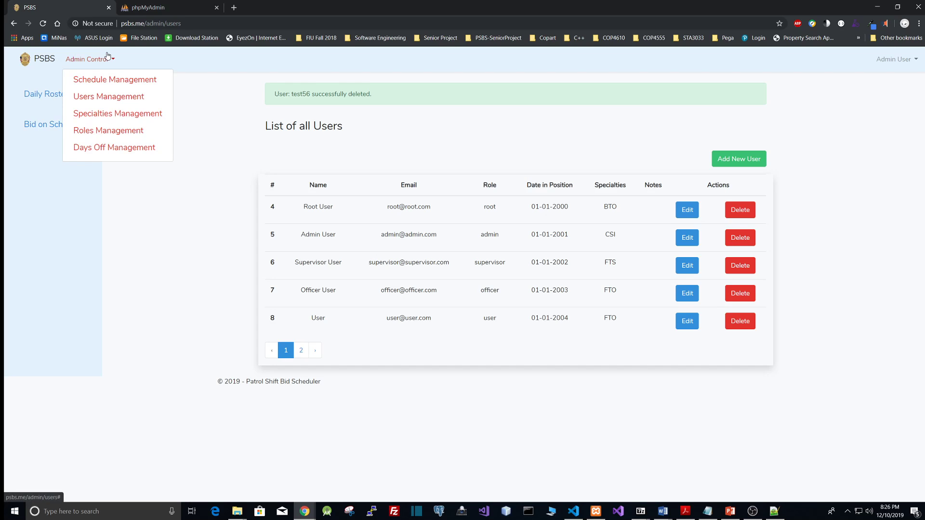
click(113, 122)
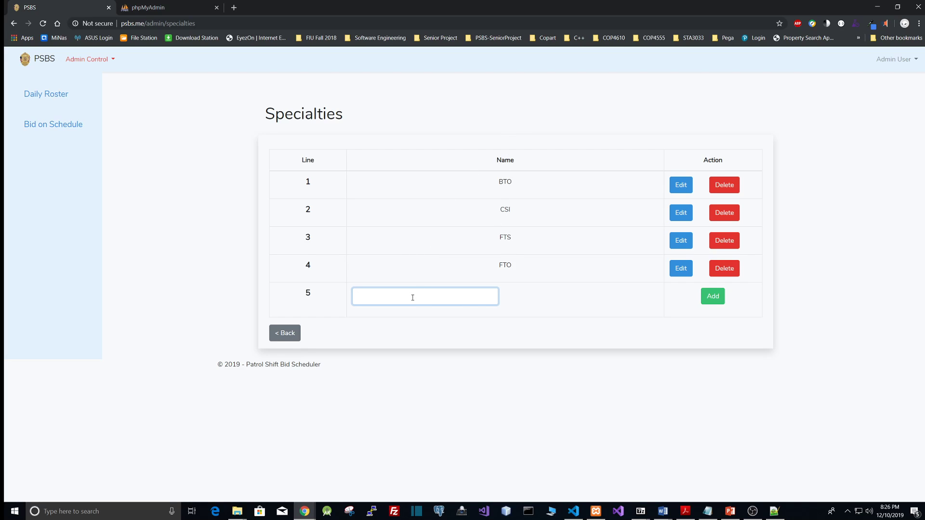
text(new)
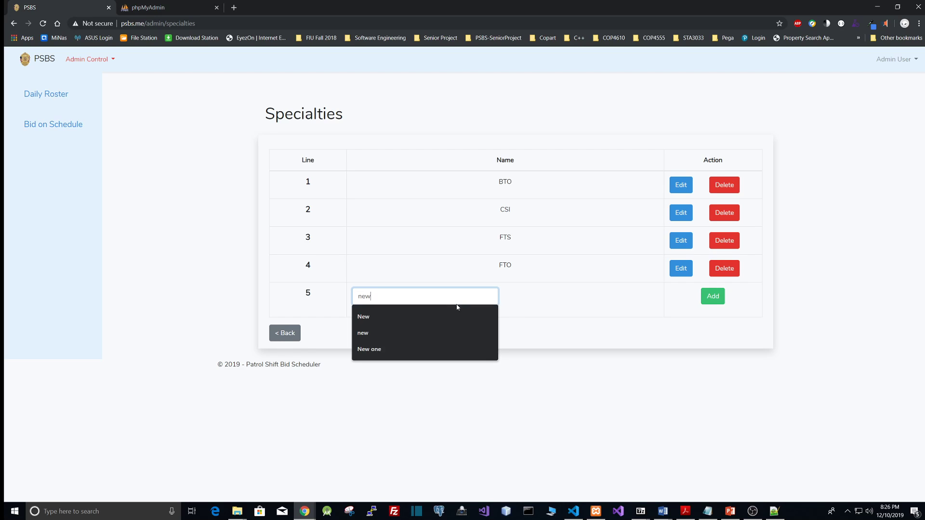
click(713, 296)
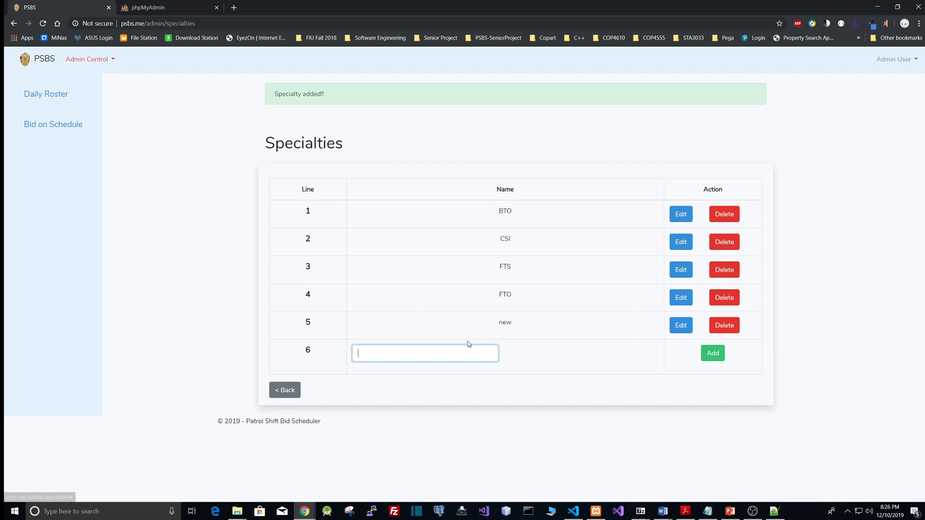
click(725, 325)
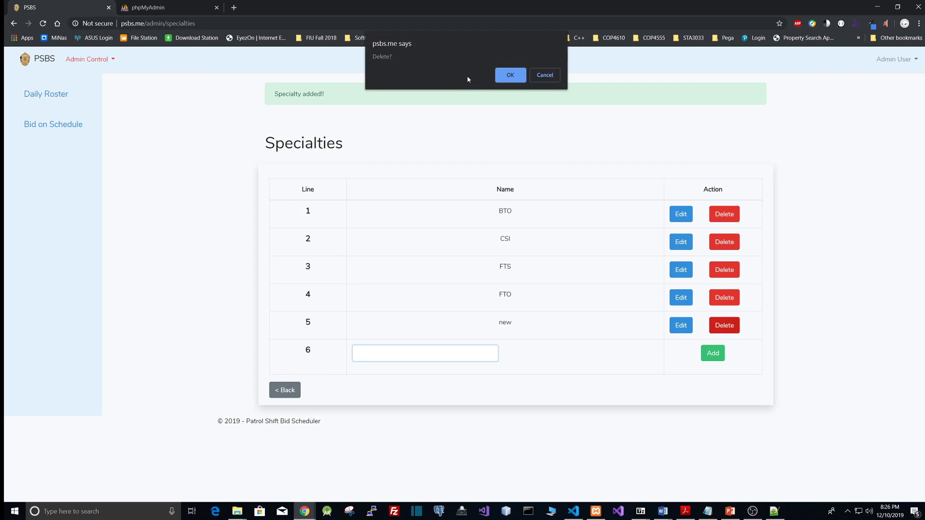
click(510, 76)
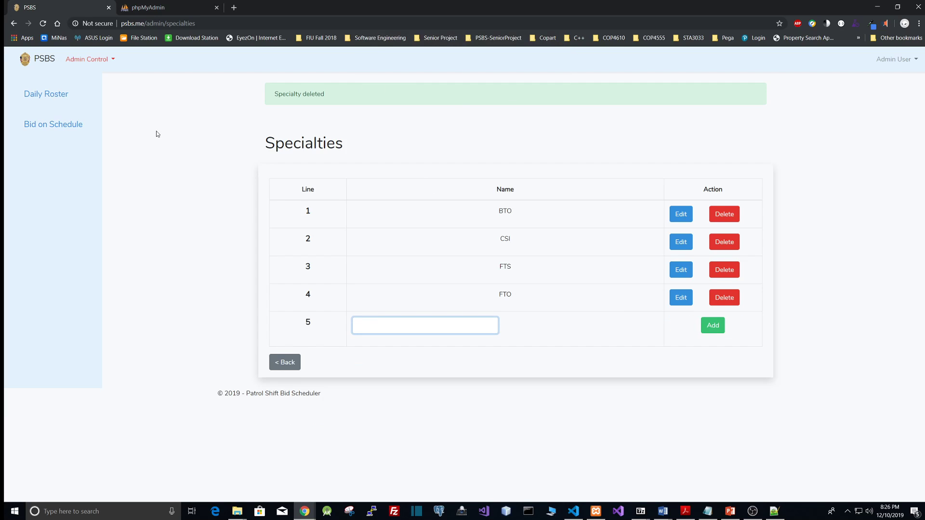
Open Roles Management, add a role named new, and delete it again
click(104, 66)
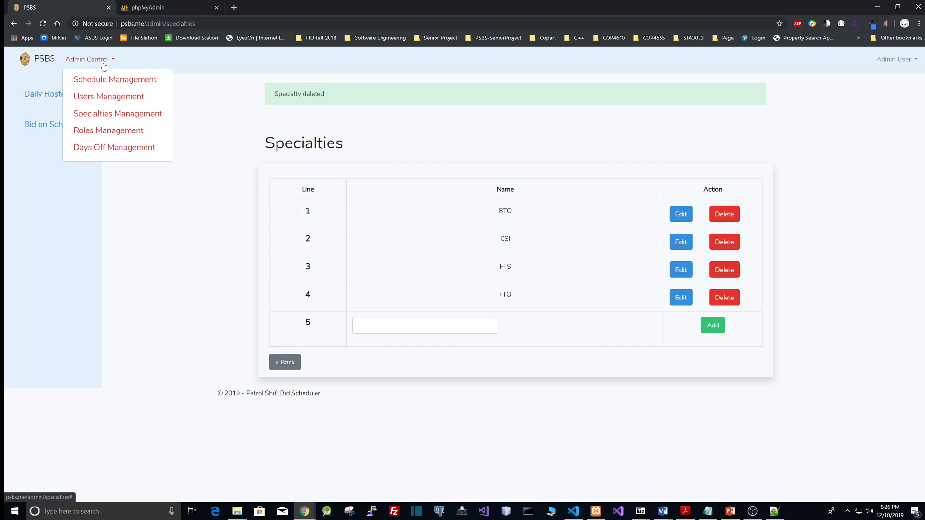
click(108, 138)
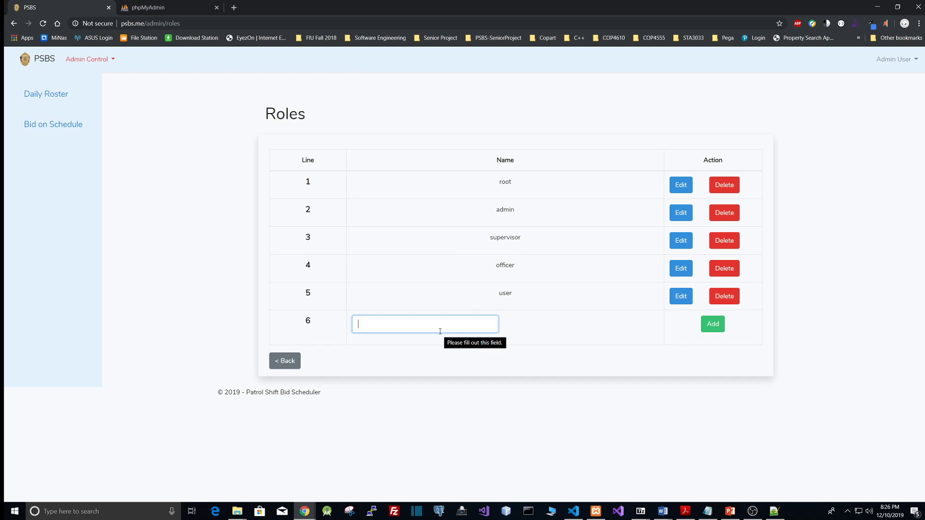
text(new)
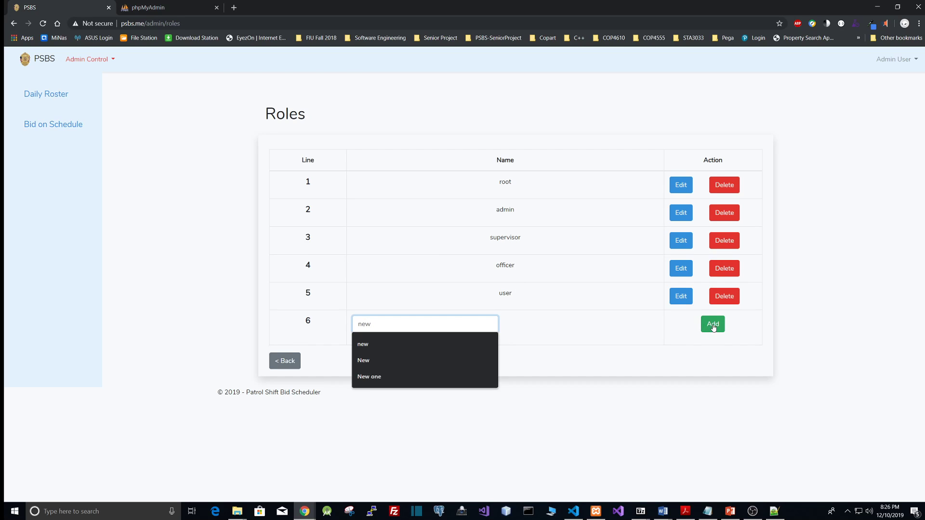
click(714, 325)
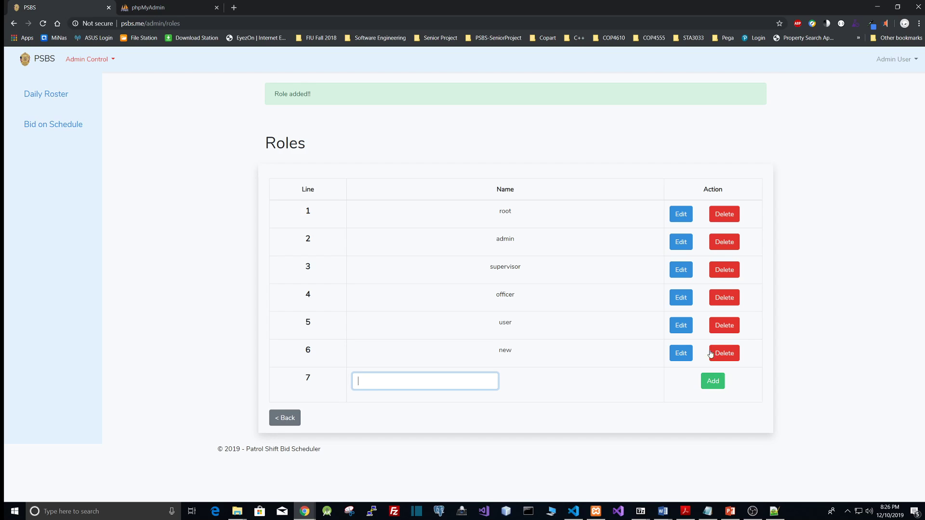
click(725, 357)
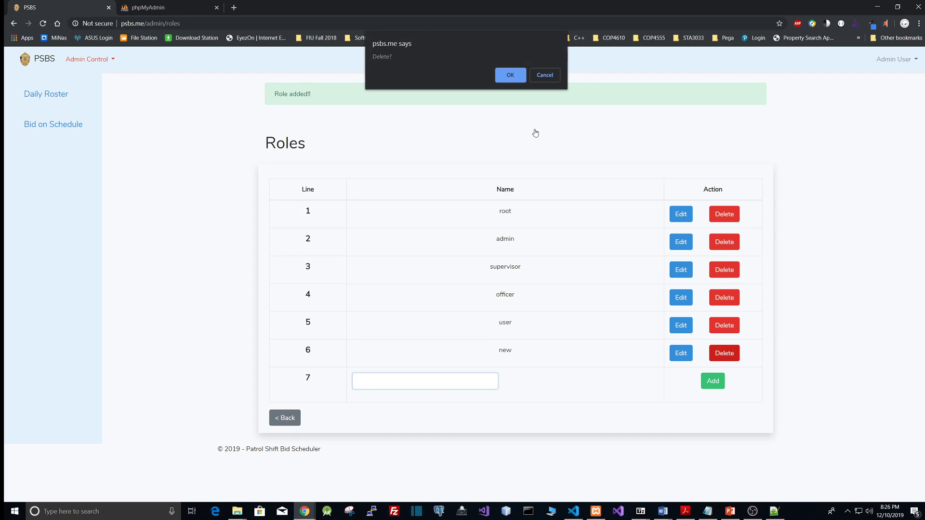
click(507, 75)
Open Days Off Management
click(86, 58)
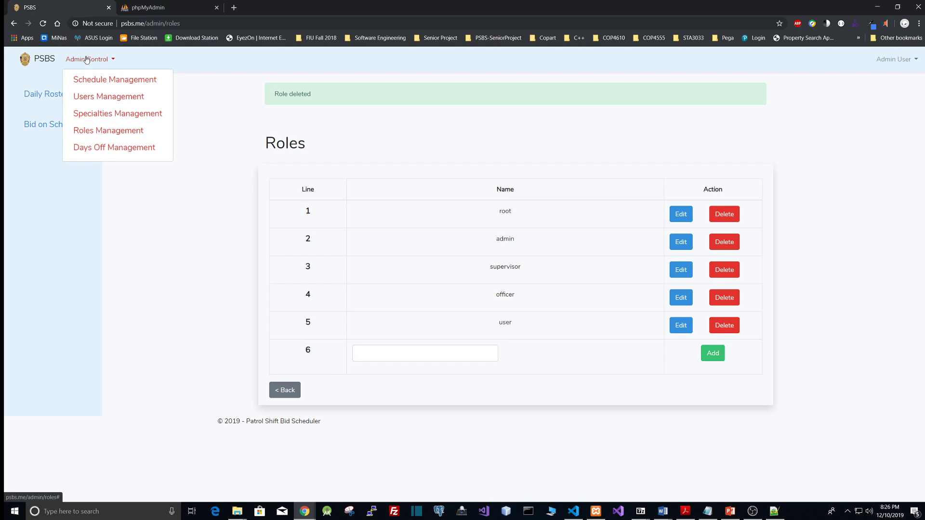
click(112, 148)
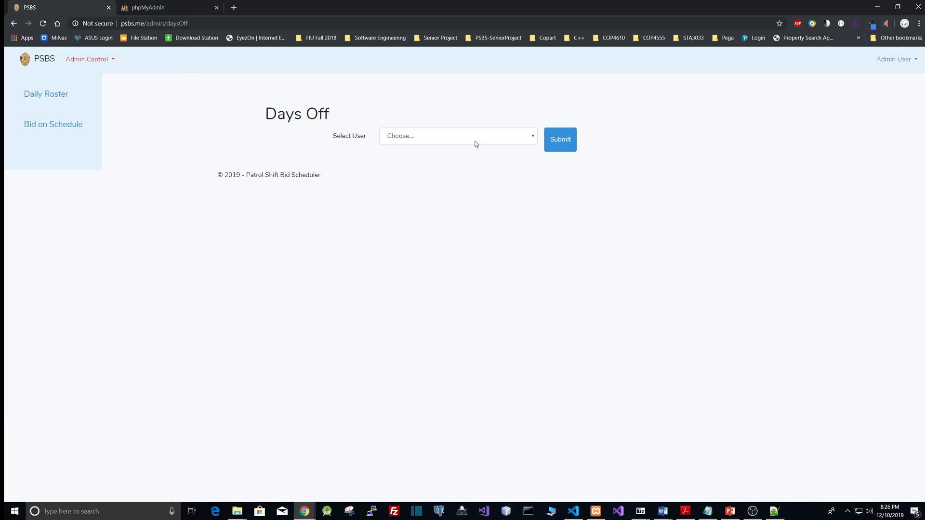
Show the days off recorded for Supervisor User
click(513, 140)
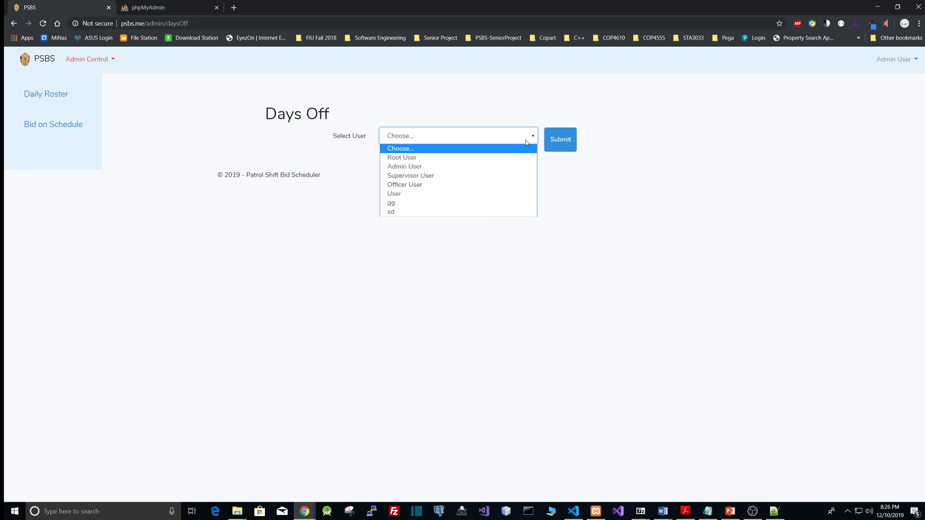
click(443, 179)
click(565, 145)
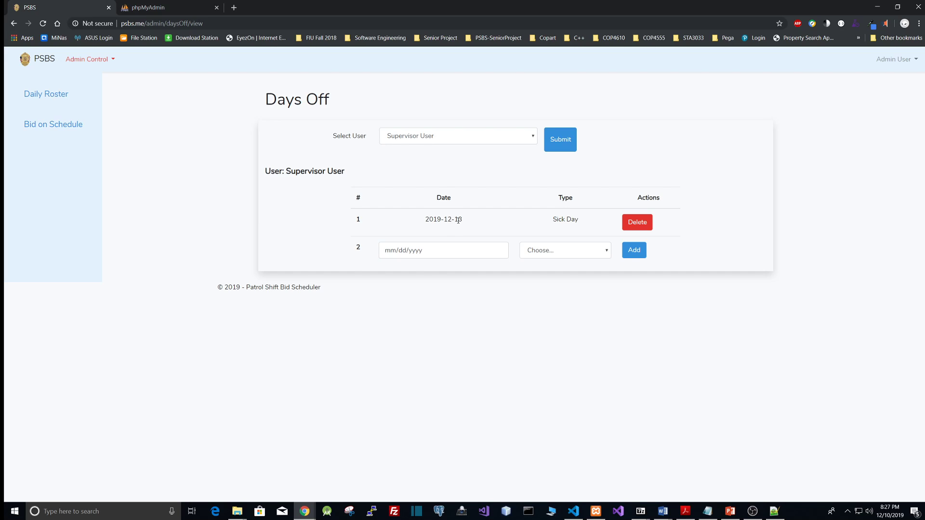
Add a day off on 01/10/2020 for Supervisor User with a new type named sample
drag(459, 219, 455, 220)
drag(558, 220, 567, 219)
click(499, 251)
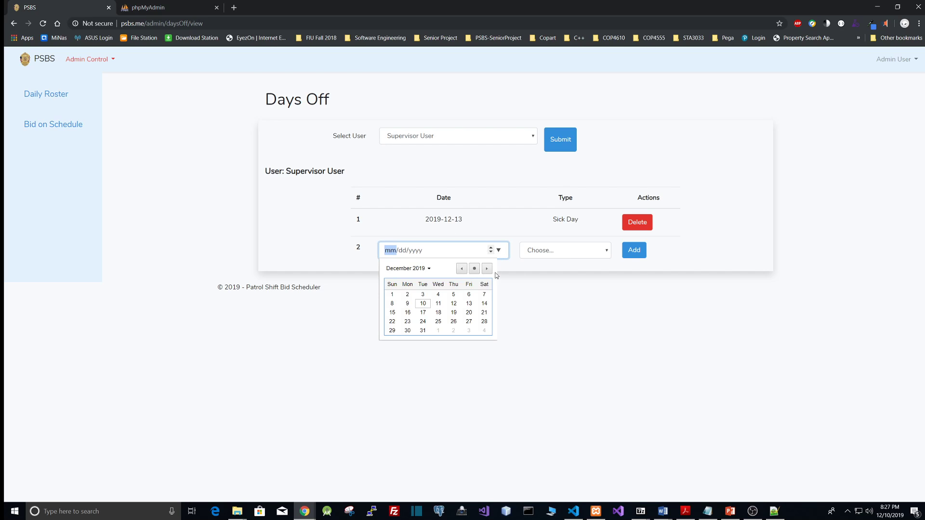
click(487, 269)
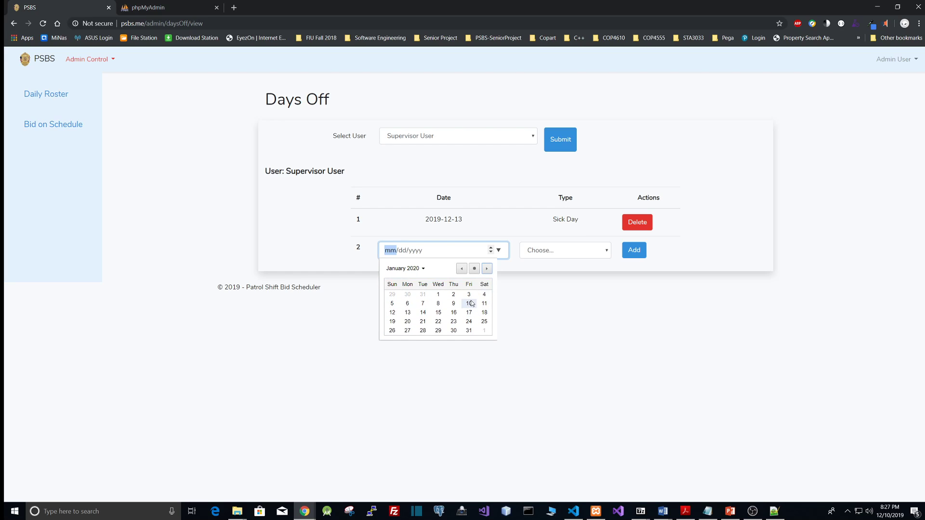
click(470, 303)
click(606, 251)
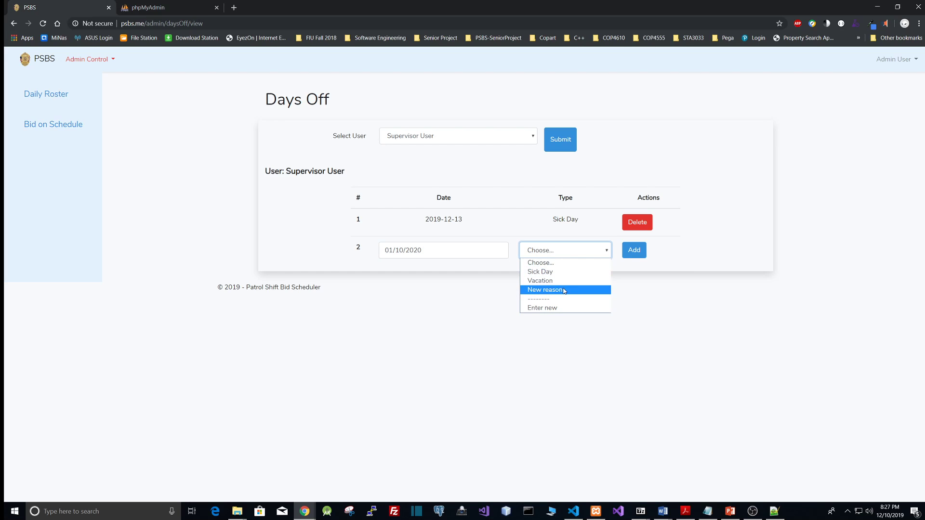
click(549, 308)
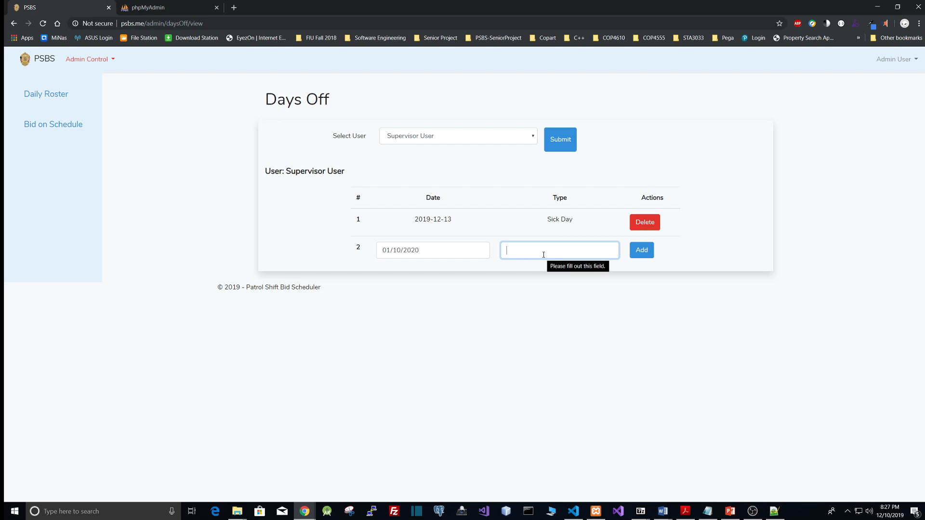
text(sampole)
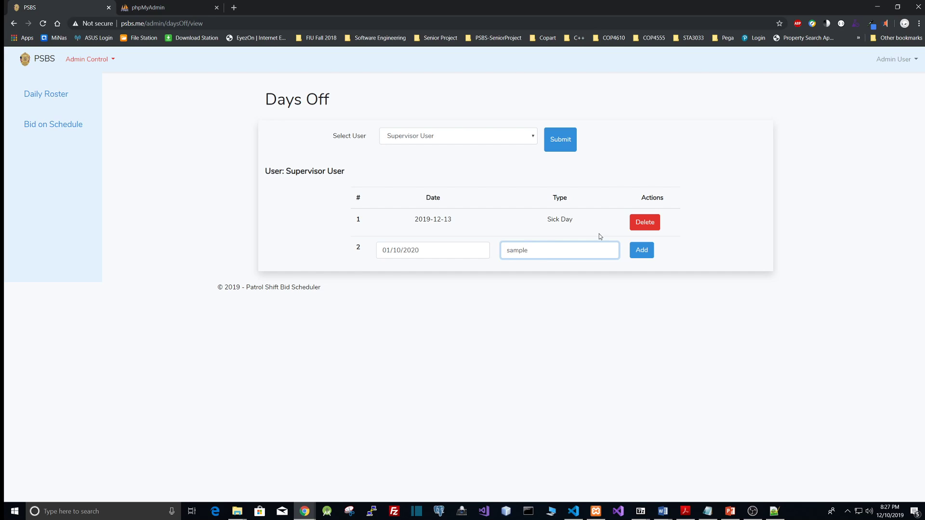
click(642, 250)
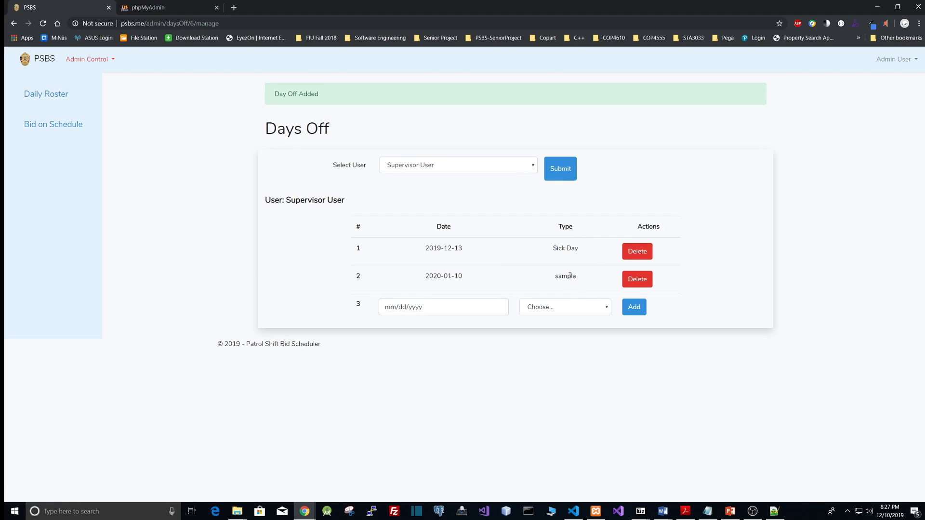
Delete the 2020-01-10 sample day off
click(604, 309)
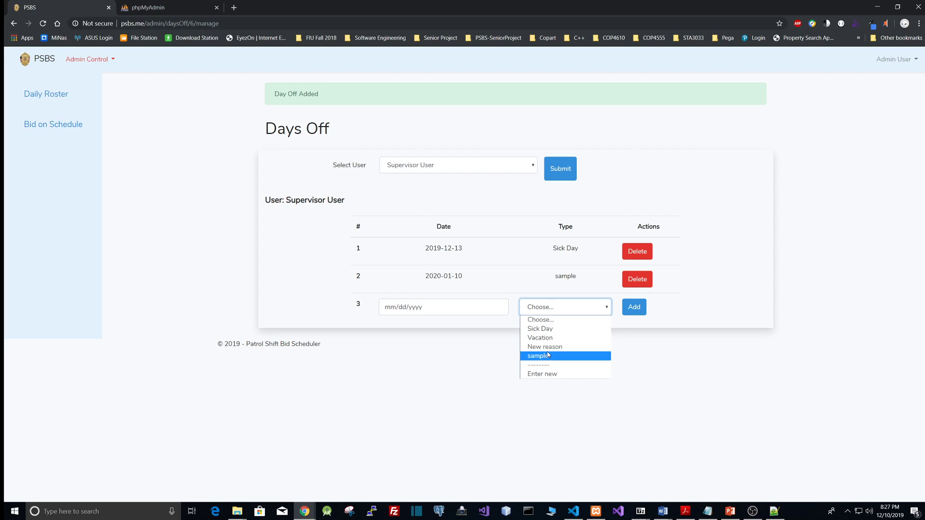
click(692, 340)
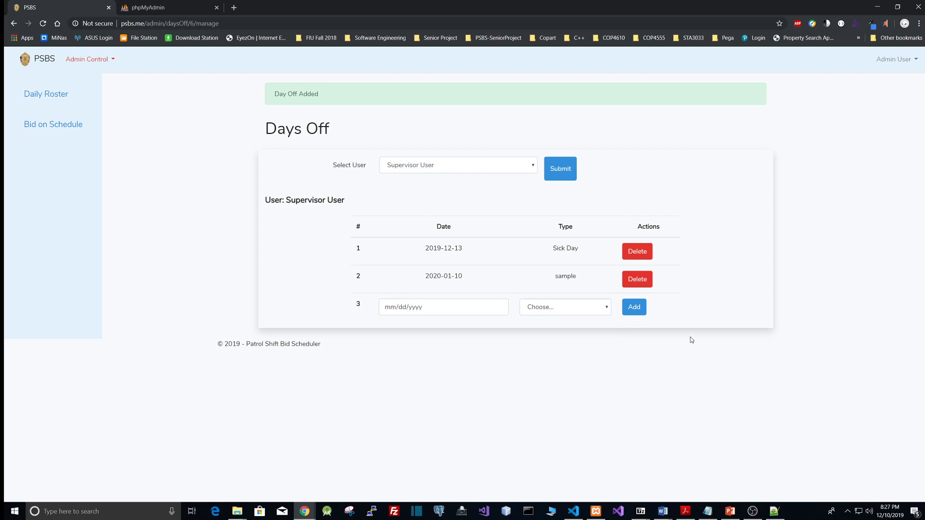
click(637, 280)
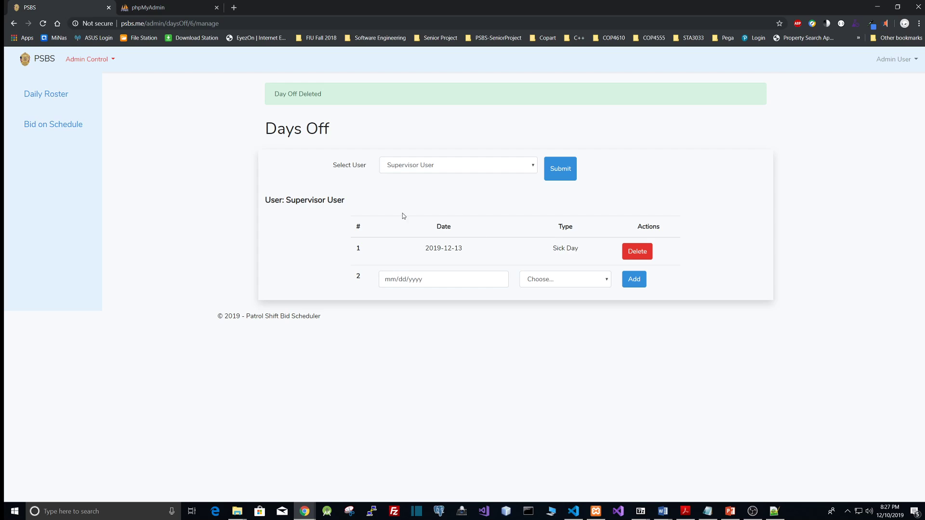
Open Schedules, start creating a new schedule, and name it Test2
click(106, 60)
click(103, 80)
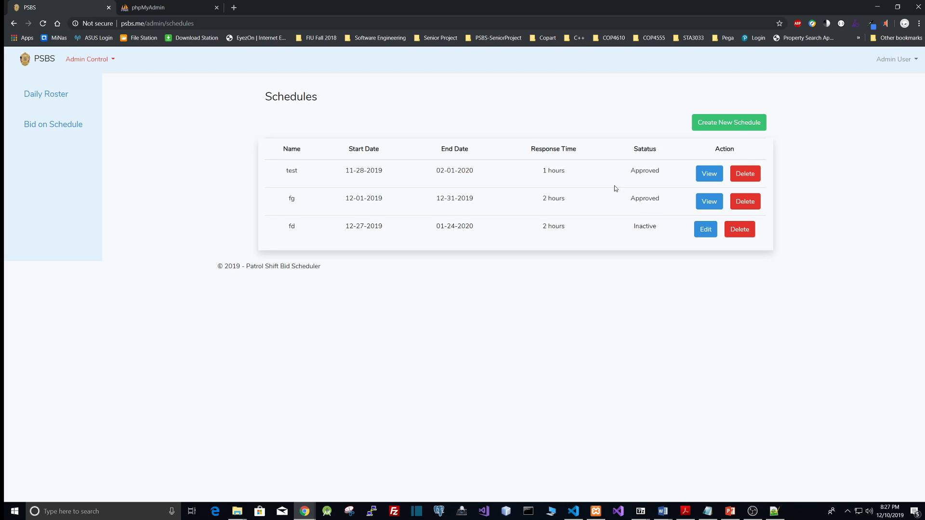
click(717, 128)
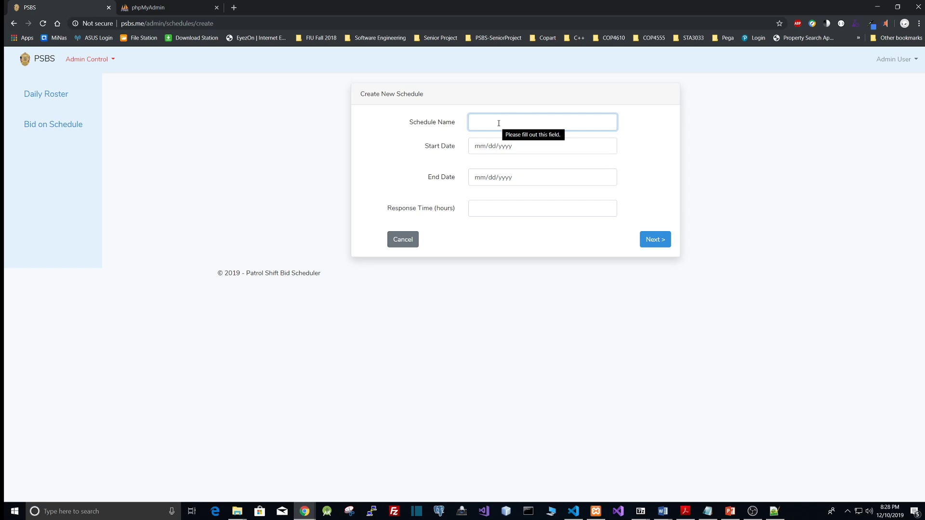
text(T)
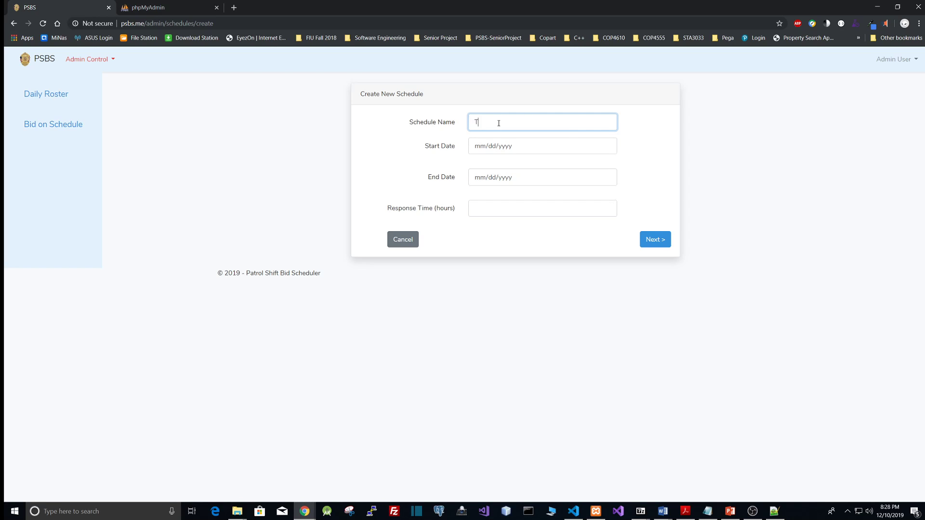
text(est2)
Set the schedule's start date to 12/13/2019, end date to 12/20/2019, response time to 2 hours, and continue
click(607, 147)
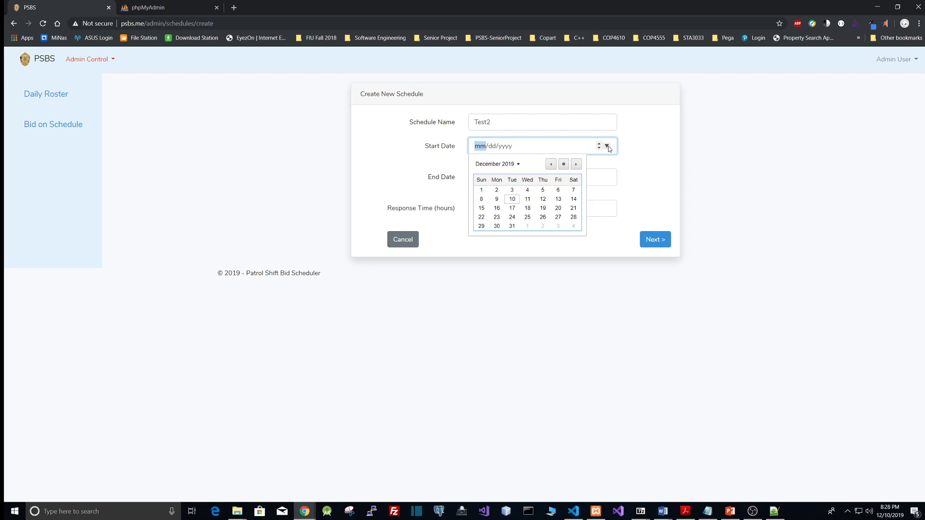
click(559, 203)
click(608, 178)
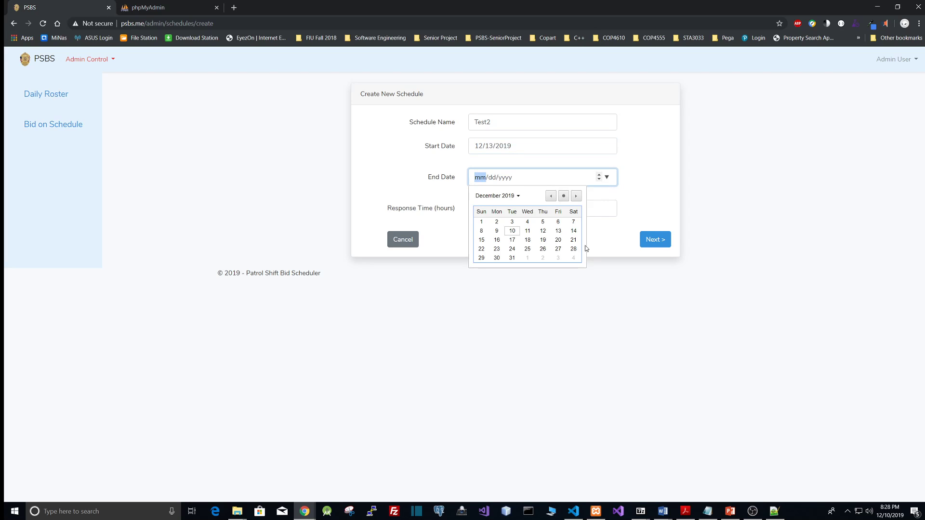
click(559, 240)
click(510, 203)
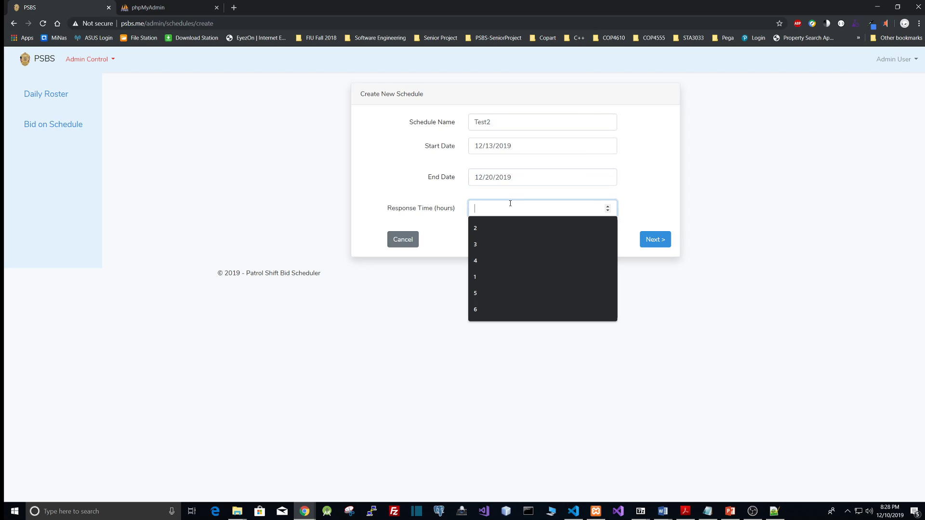
text(2)
click(651, 241)
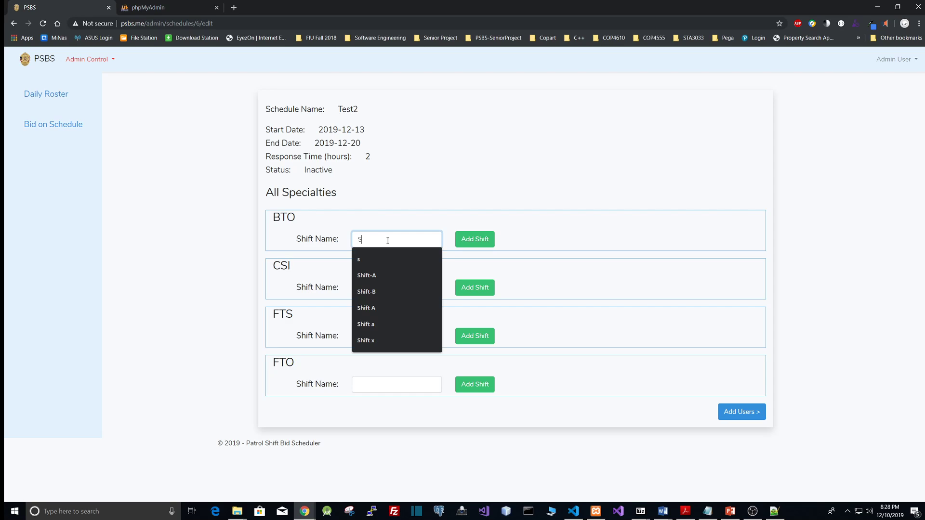
Add a shift named Shift-A under the BTO specialty
text(hift-A)
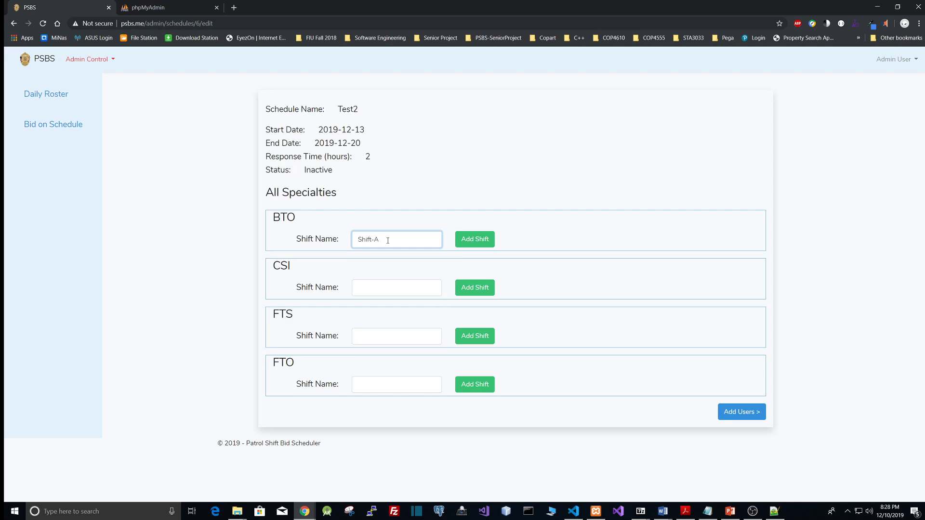
click(482, 240)
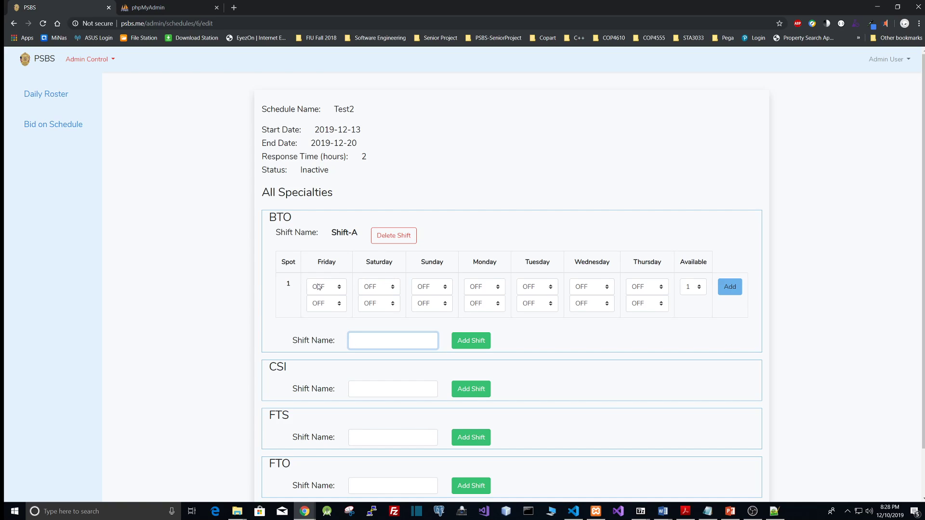
Set spot 1 Friday hours to 01:00–09:00 and Saturday to 01:00–11:00
click(343, 292)
click(331, 316)
click(331, 304)
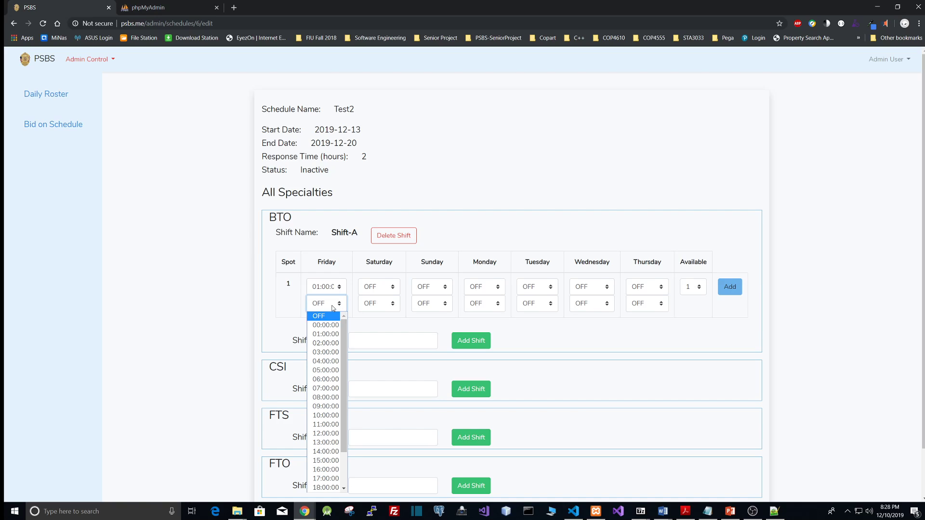
click(332, 407)
click(388, 289)
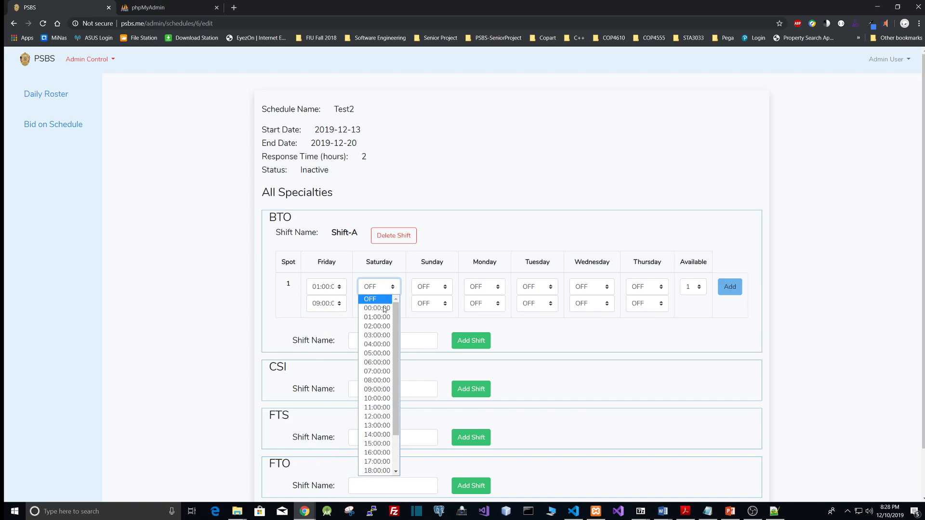
click(383, 313)
click(386, 307)
click(385, 409)
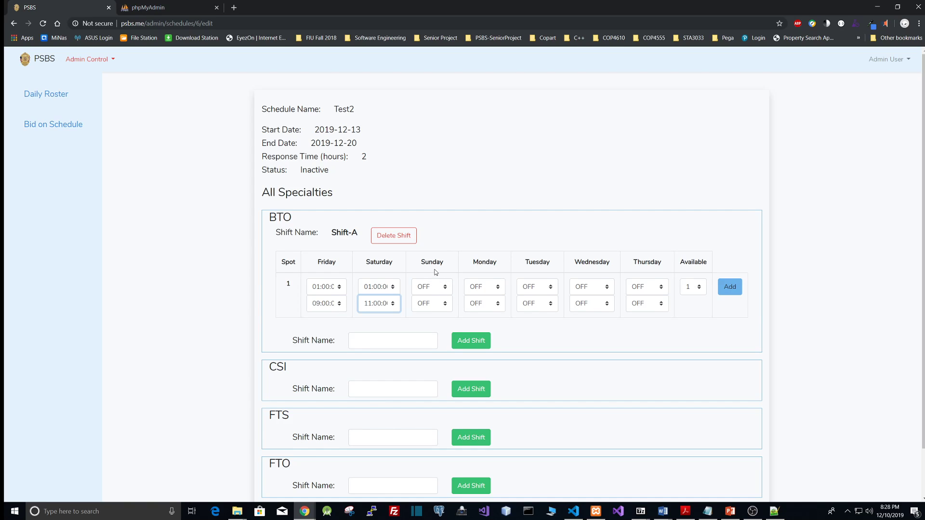
Set spot 1 Tuesday hours to 02:00–13:00 and Wednesday to 02:00–14:00
click(532, 287)
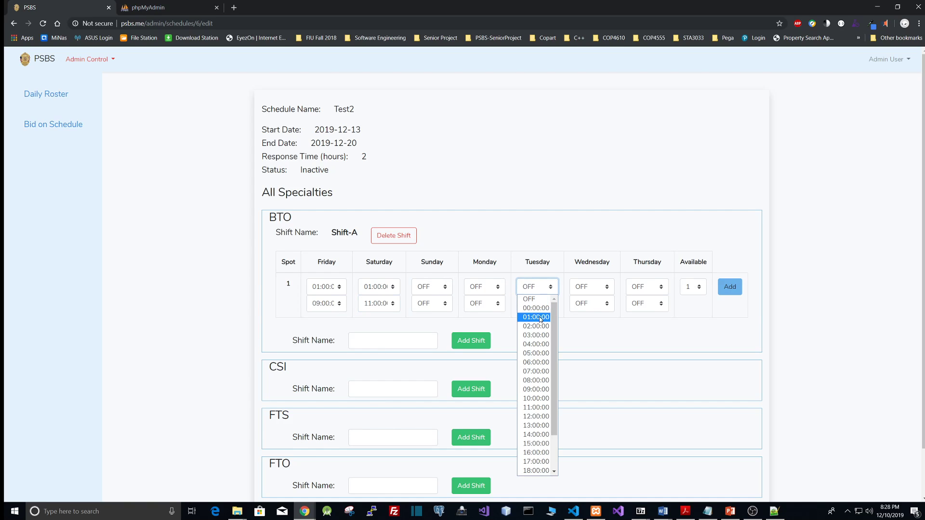
click(535, 324)
click(536, 304)
click(536, 442)
click(590, 287)
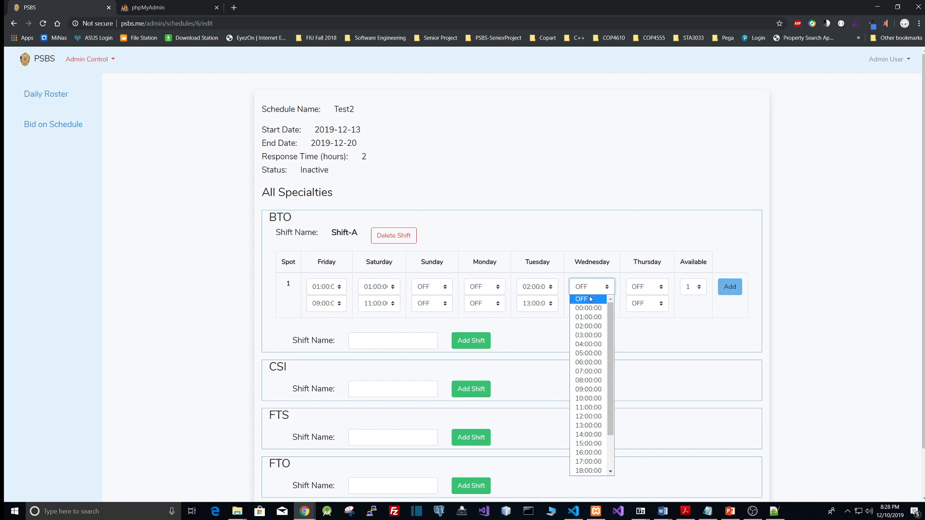
click(589, 326)
click(590, 303)
click(589, 451)
Set spot 1 Thursday hours to 01:00–13:00, availability to 2, and add the spot
click(648, 287)
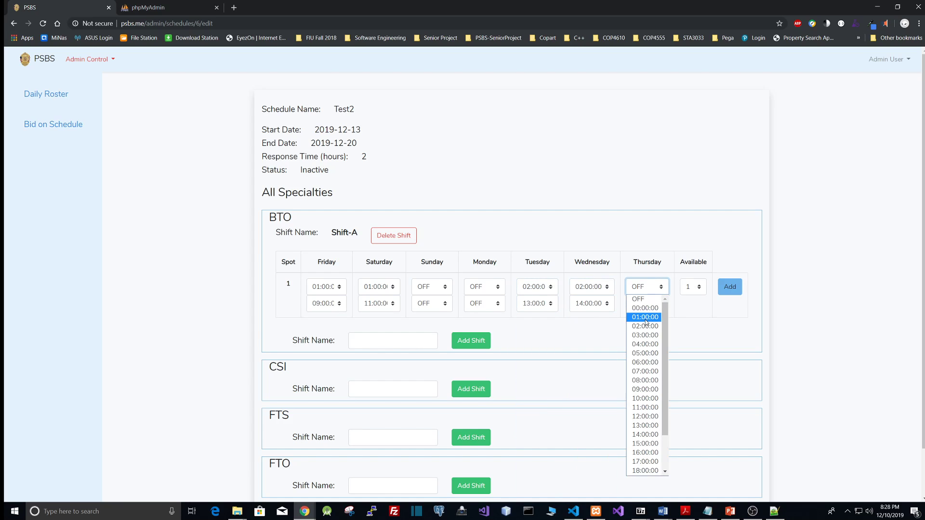
click(646, 318)
click(647, 304)
click(644, 442)
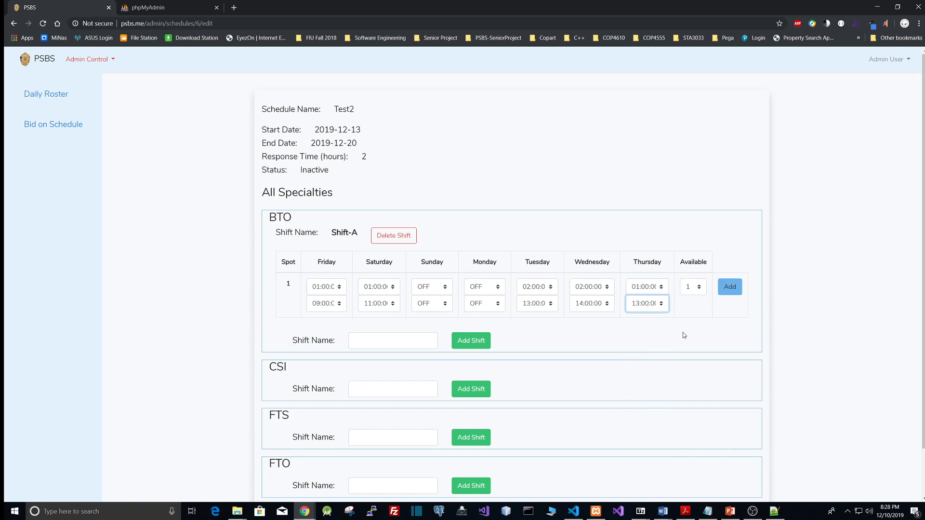
click(696, 291)
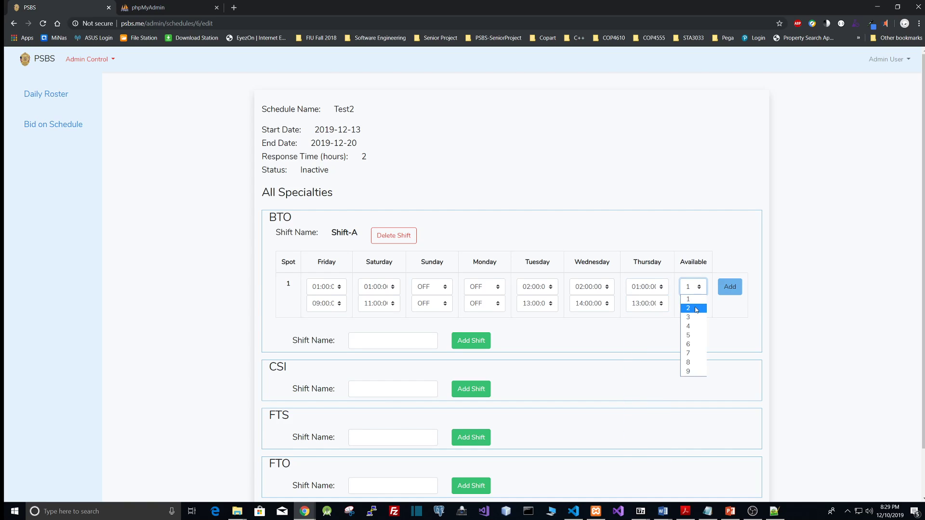
click(692, 305)
click(732, 287)
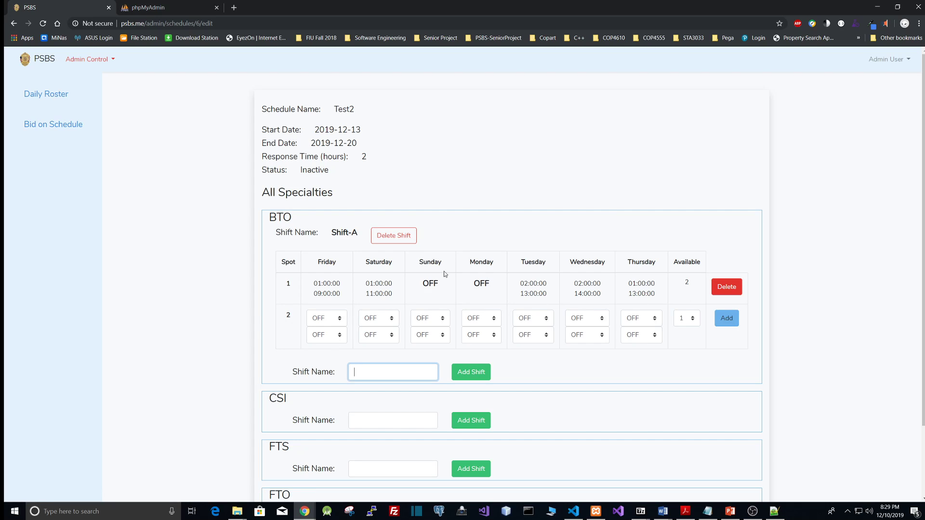
Set spot 2 Saturday hours to 02:00–05:00 and Sunday to 02:00–11:00
scroll(447, 274, down, 3)
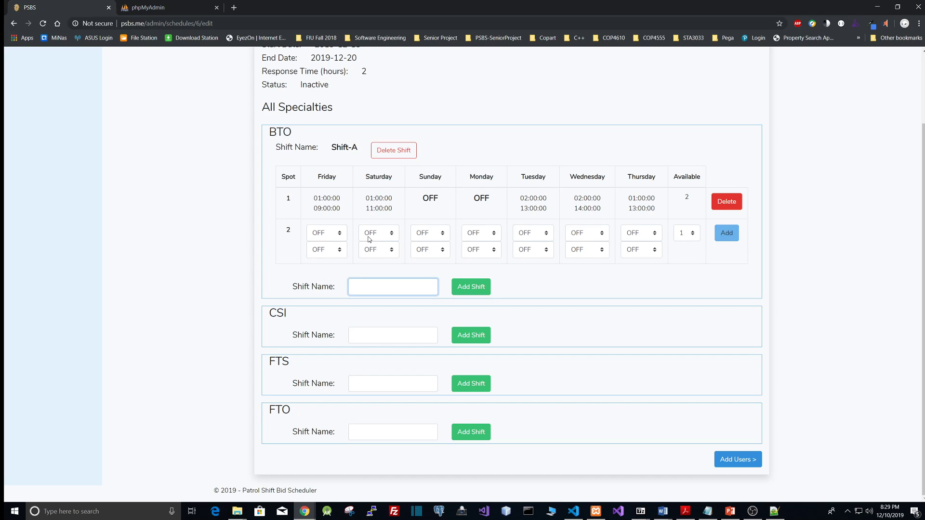
click(390, 234)
click(380, 264)
click(380, 250)
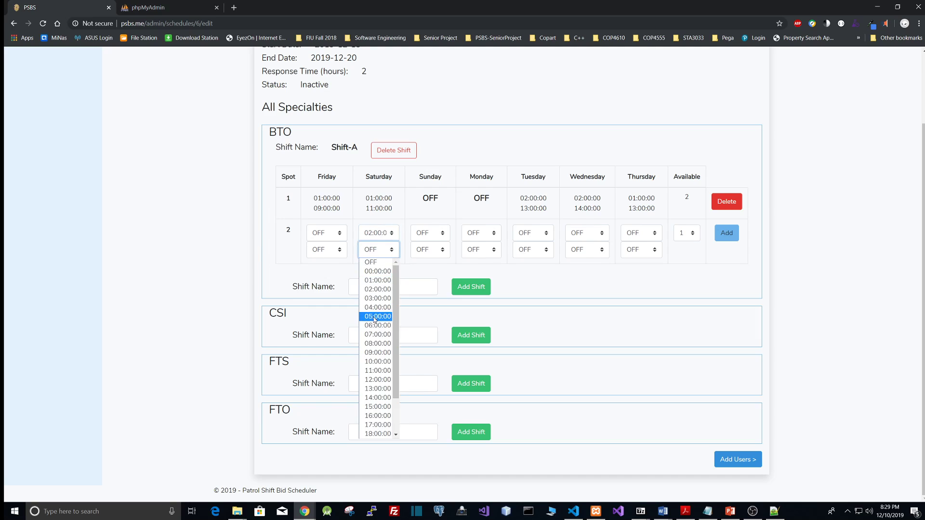
click(381, 317)
click(430, 233)
click(433, 269)
click(431, 250)
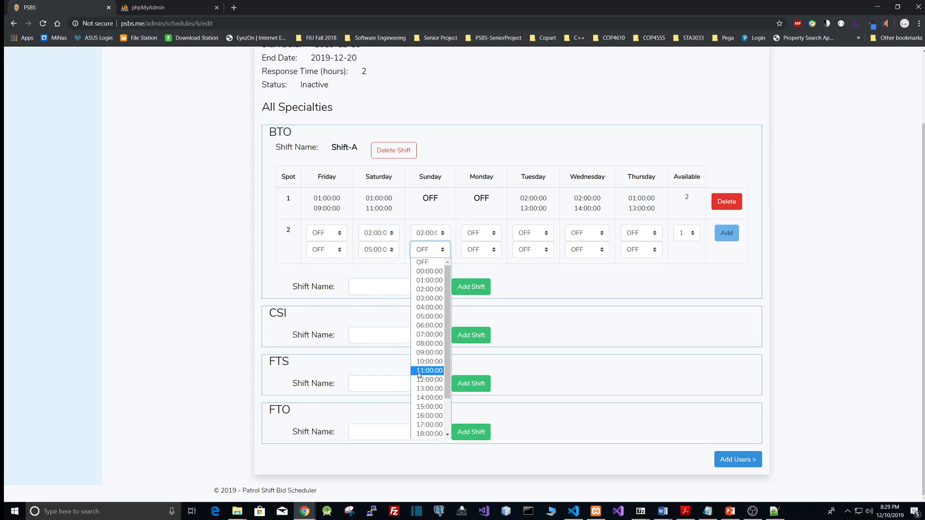
click(430, 371)
Set spot 2 Monday hours to 02:00–10:00 and Tuesday to 02:00–09:00
click(481, 233)
click(484, 271)
click(481, 250)
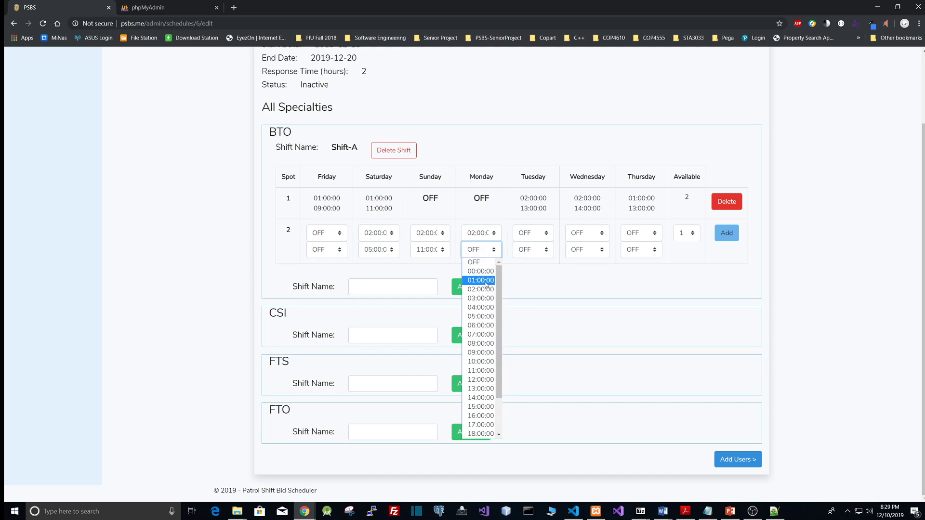
click(484, 324)
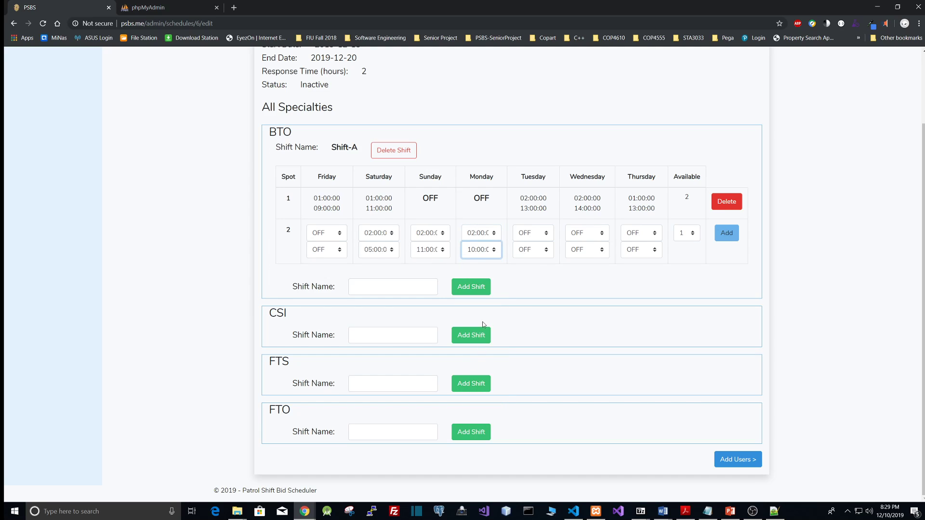
click(534, 233)
click(533, 270)
click(533, 249)
click(530, 352)
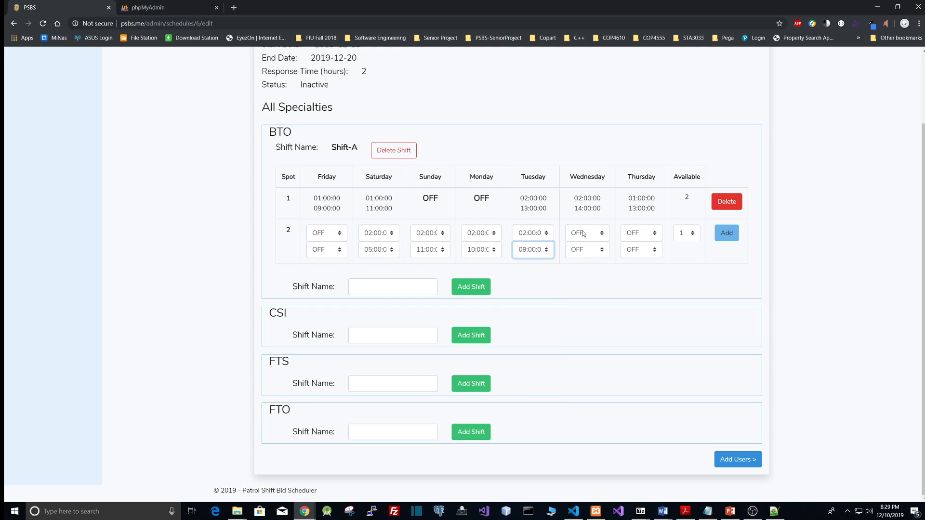
Set spot 2 Wednesday hours to 04:00–13:00, availability to 4, and add the spot
click(584, 233)
click(584, 289)
click(584, 251)
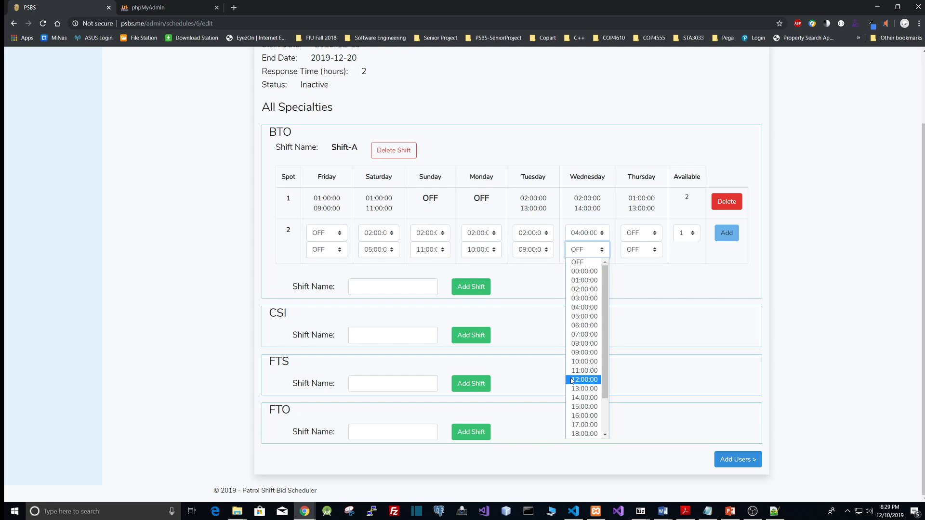
click(584, 380)
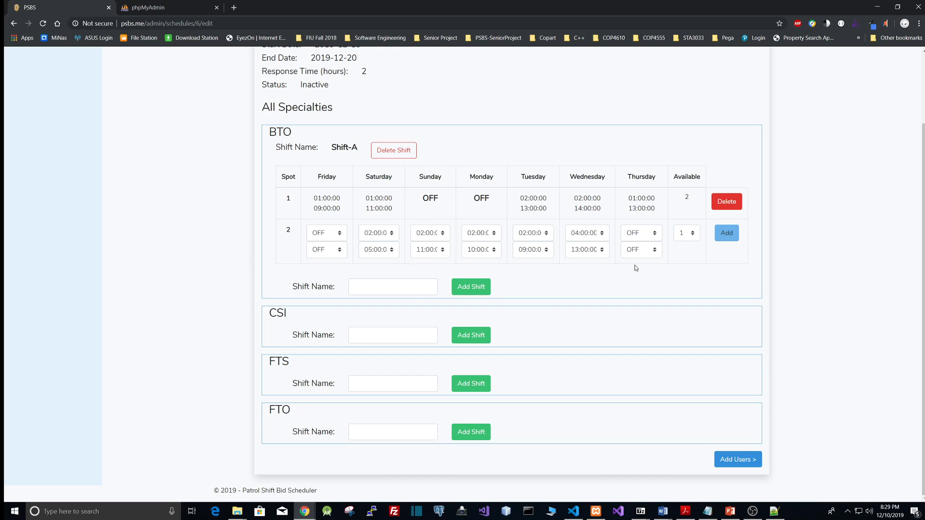
click(686, 238)
click(690, 273)
click(726, 236)
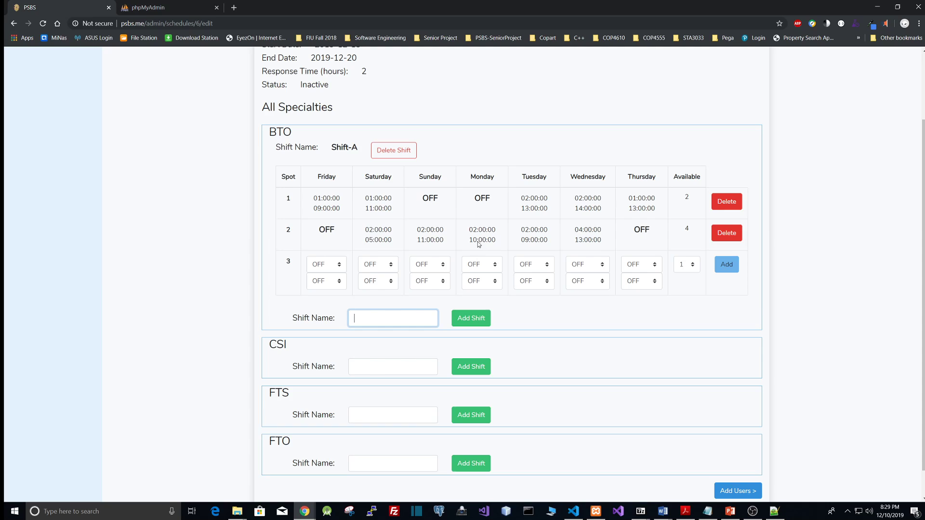
Add a second BTO shift named Shift-B
scroll(540, 250, down, 1)
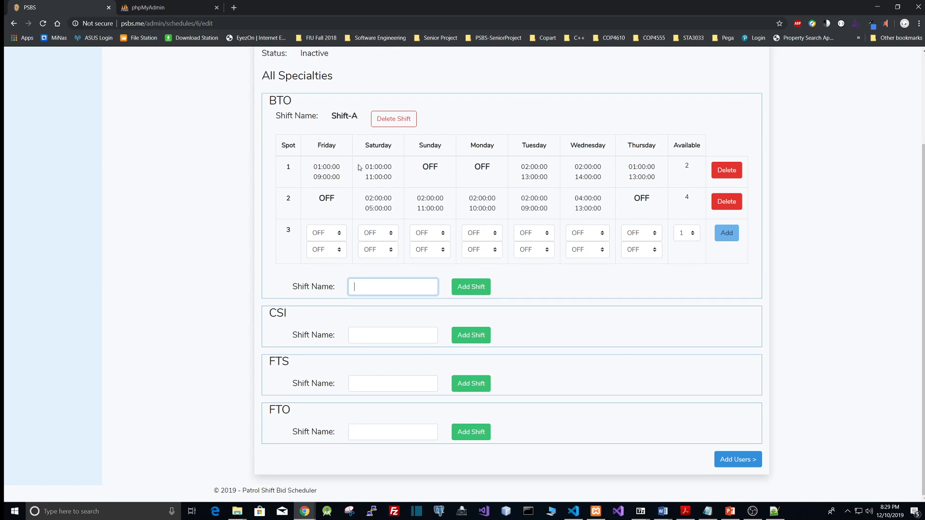
click(372, 290)
text(Sh)
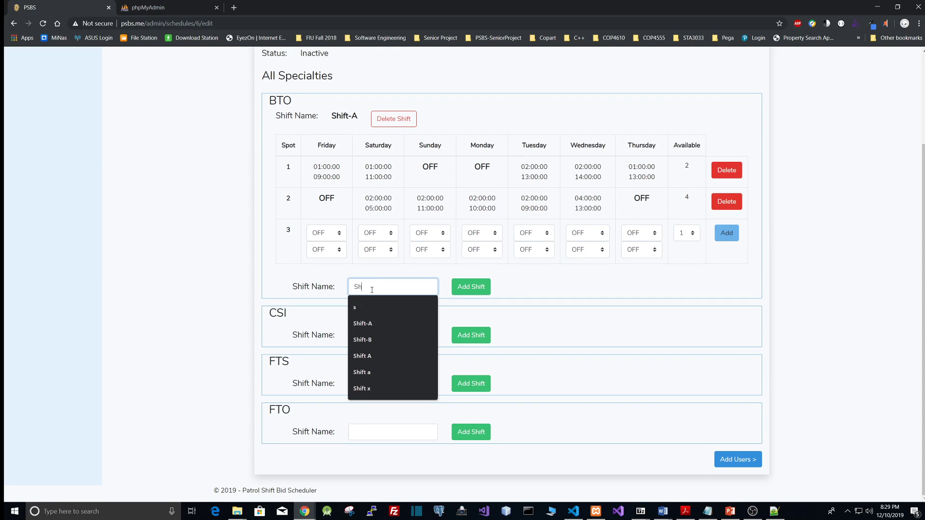
text(ift-D)
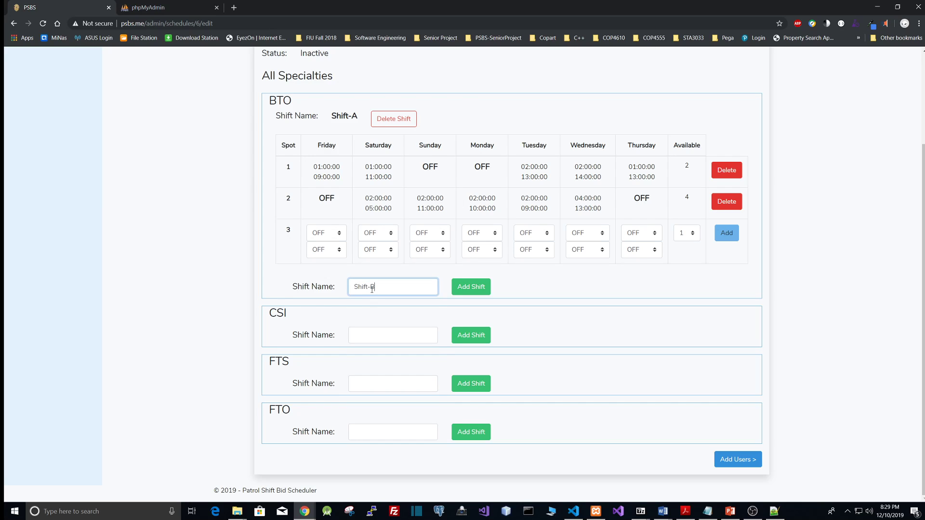
click(480, 292)
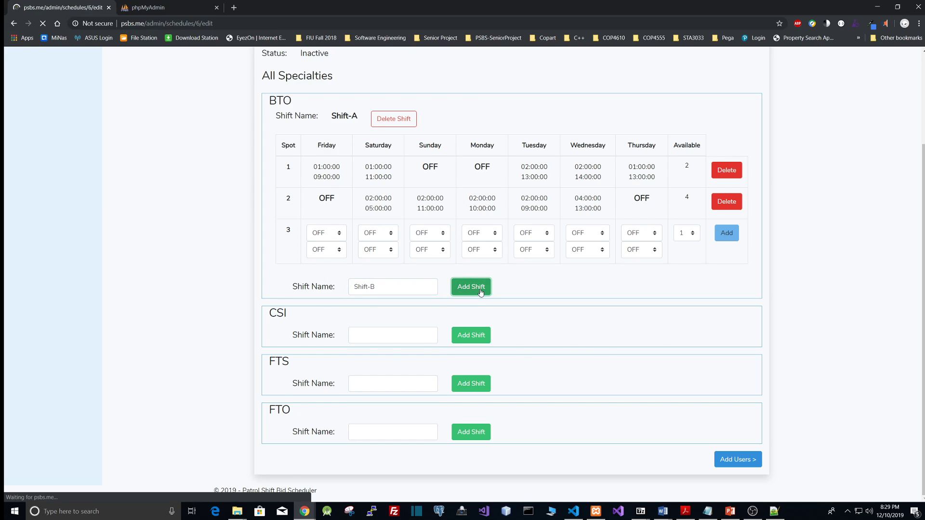
Add a third BTO shift named Shift-C
scroll(493, 303, down, 2)
scroll(388, 260, up, 2)
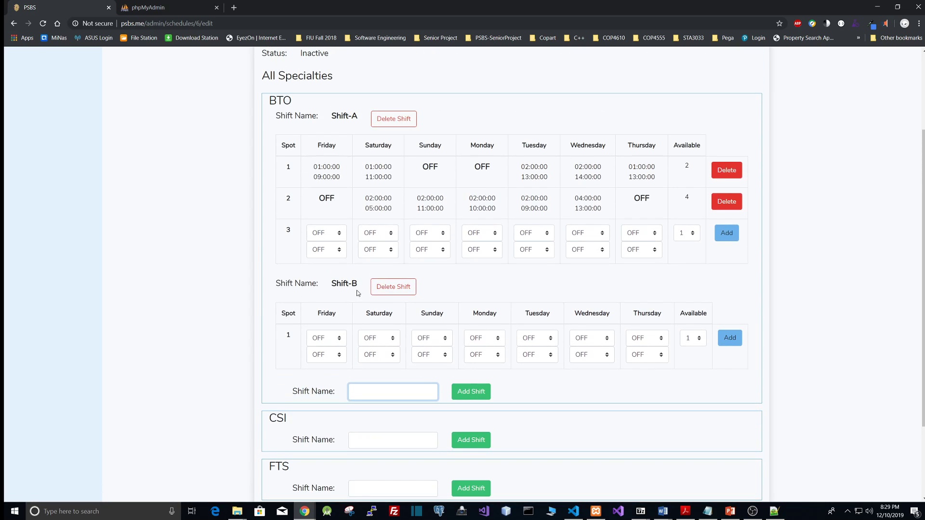
scroll(388, 327, down, 2)
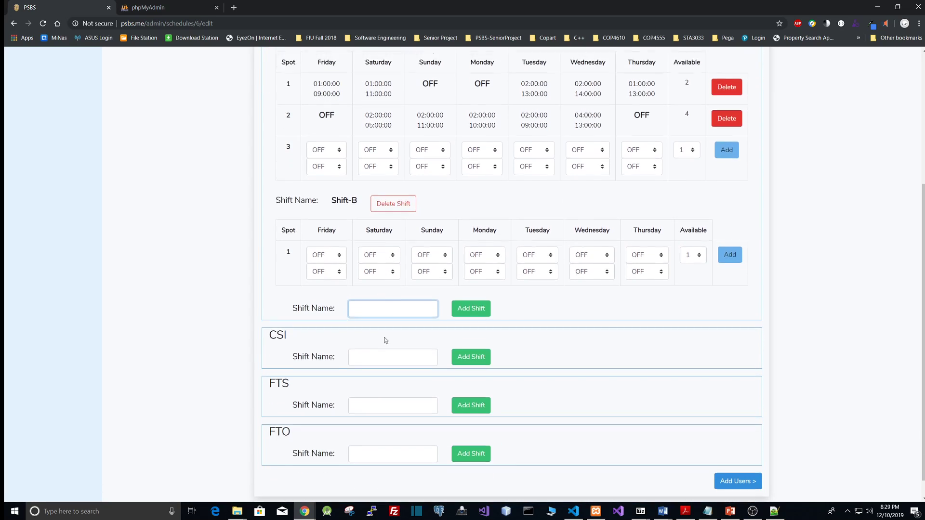
text(Sh)
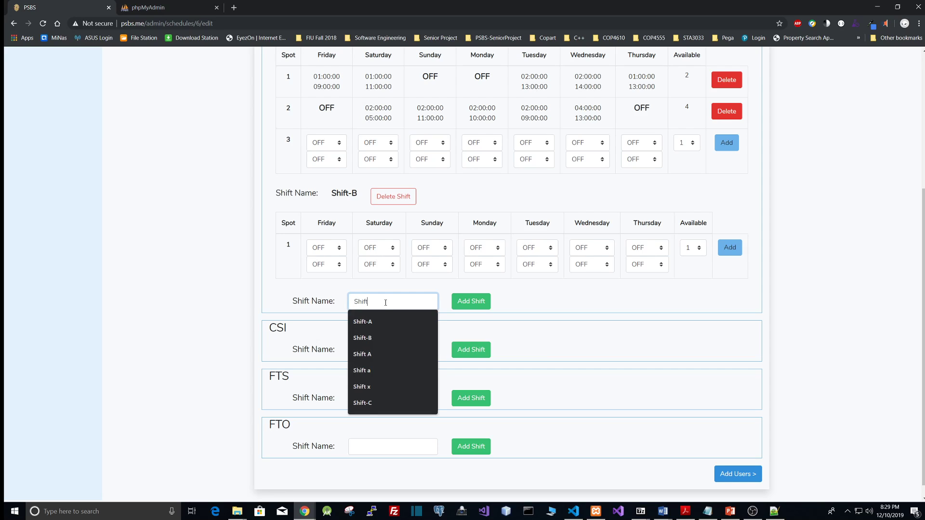
text(ift)
click(377, 402)
click(471, 302)
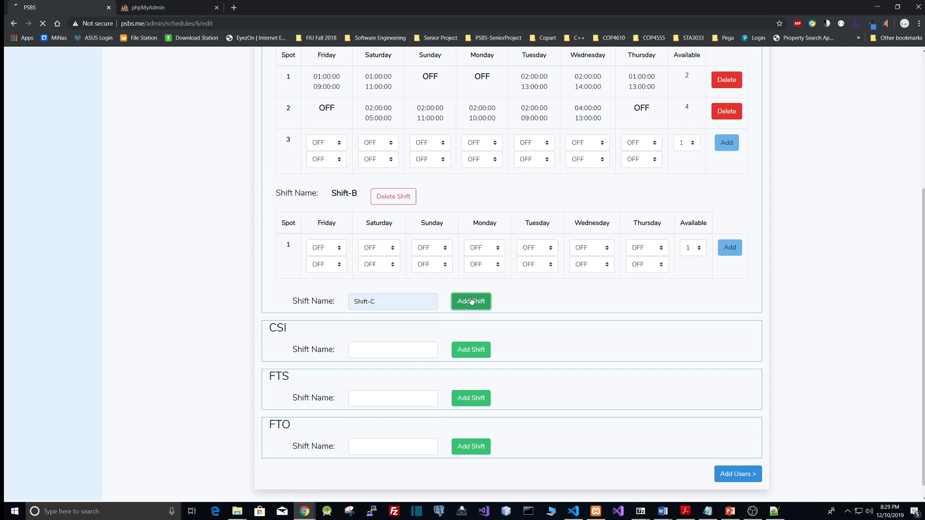
Review the BTO shift tables for Shift-A, Shift-B and Shift-C
scroll(353, 159, up, 3)
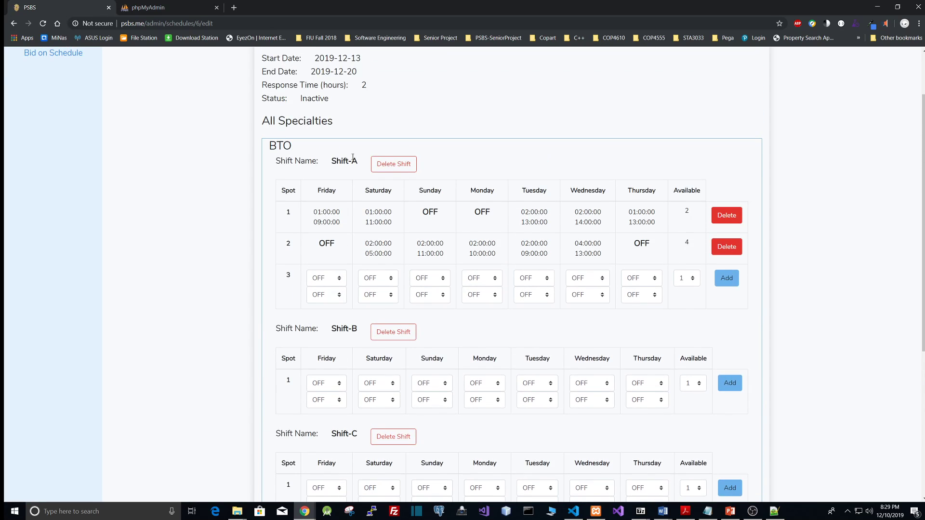
scroll(356, 322, down, 5)
scroll(372, 280, up, 3)
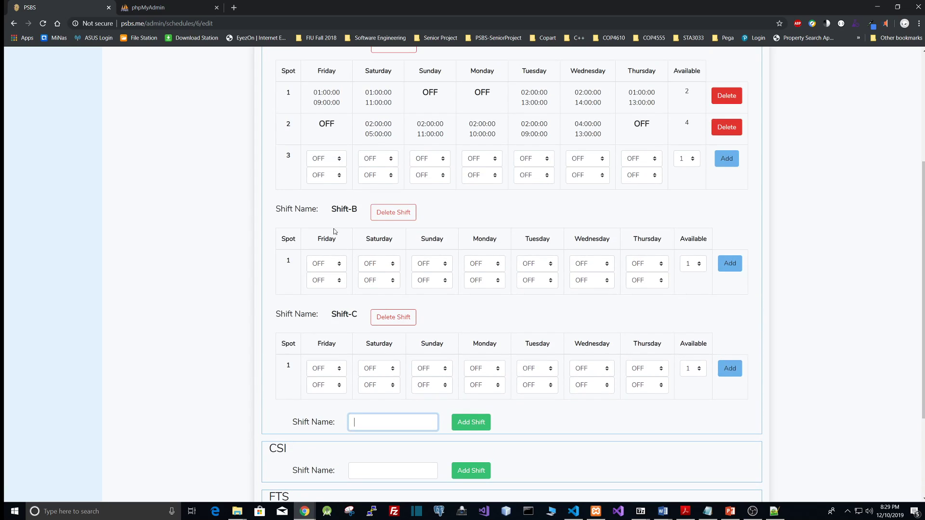
scroll(334, 231, up, 3)
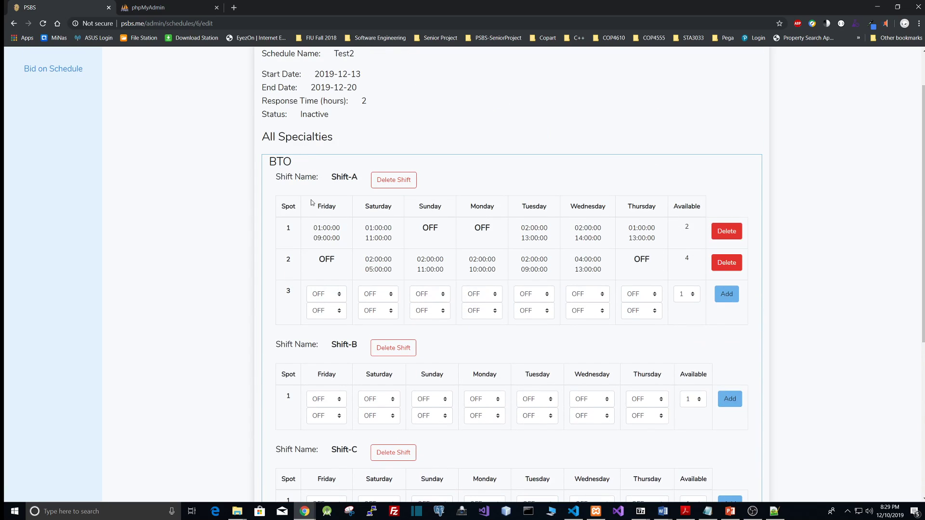
scroll(311, 217, down, 6)
click(366, 288)
scroll(379, 306, up, 3)
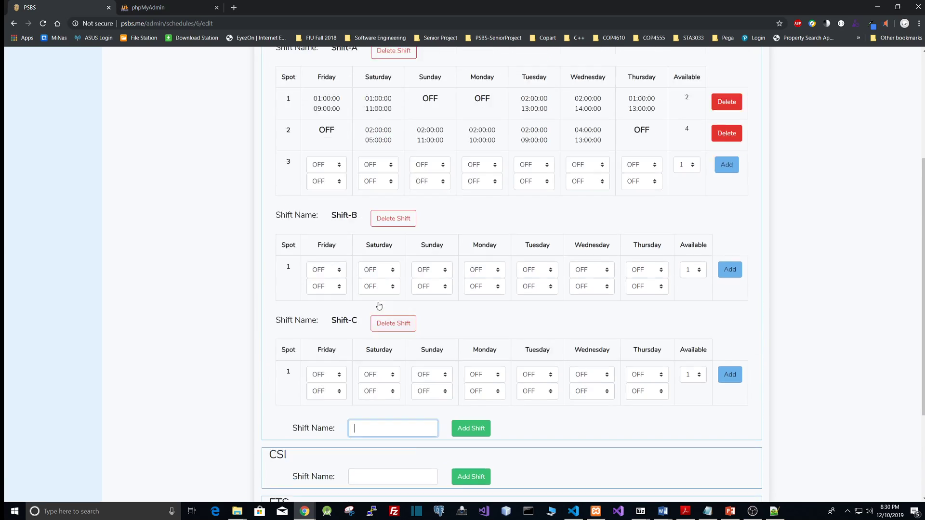
scroll(380, 306, down, 3)
scroll(315, 332, up, 2)
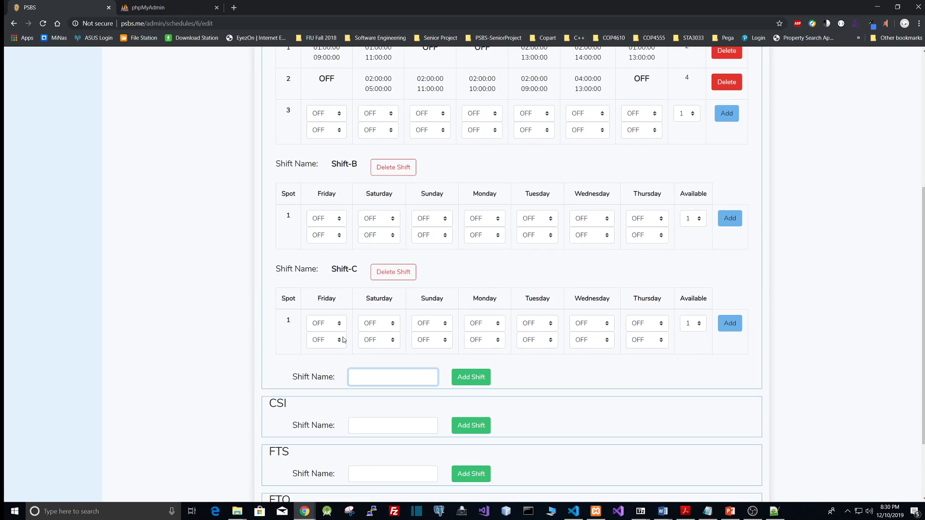
scroll(362, 343, up, 1)
scroll(366, 343, down, 1)
scroll(366, 344, up, 4)
scroll(371, 289, down, 3)
scroll(374, 274, up, 1)
scroll(374, 271, up, 1)
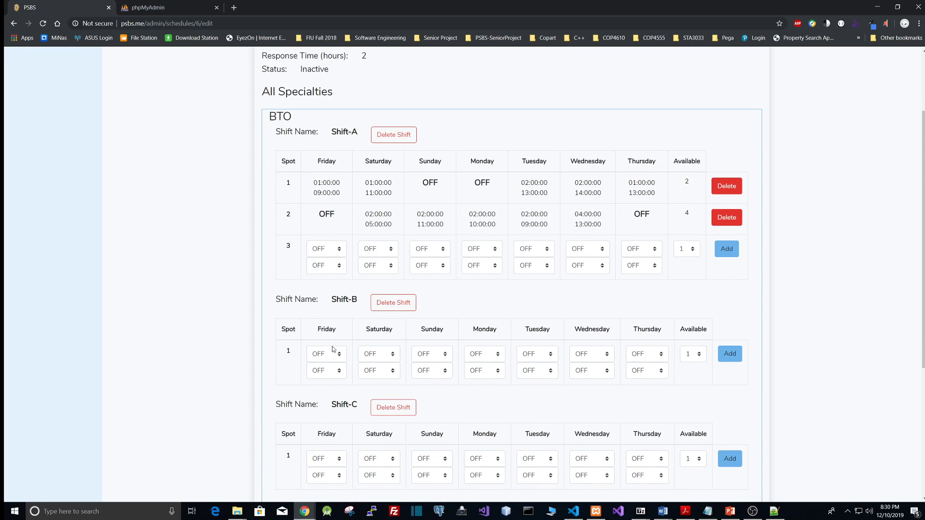
Set Shift-B spot 1 Friday hours to 15:00–17:00 and add the spot
click(332, 350)
click(330, 313)
click(326, 377)
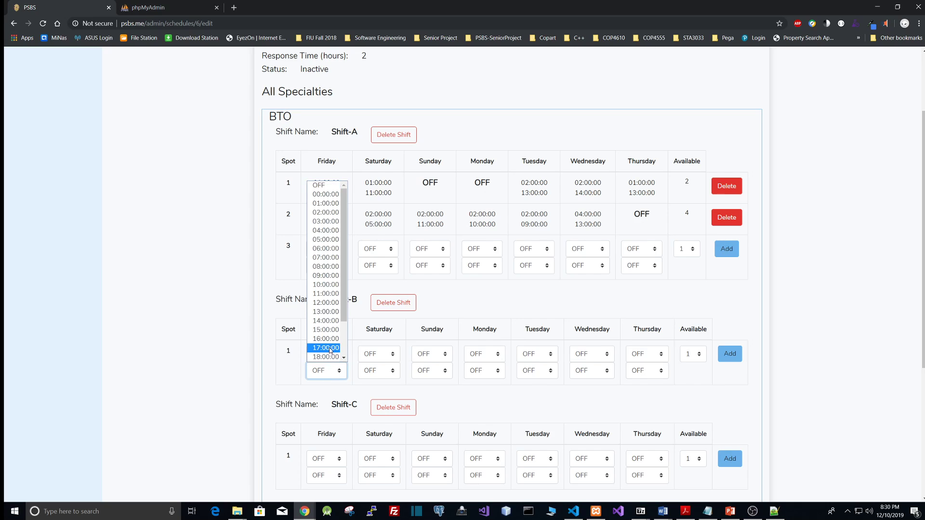
click(325, 348)
click(728, 360)
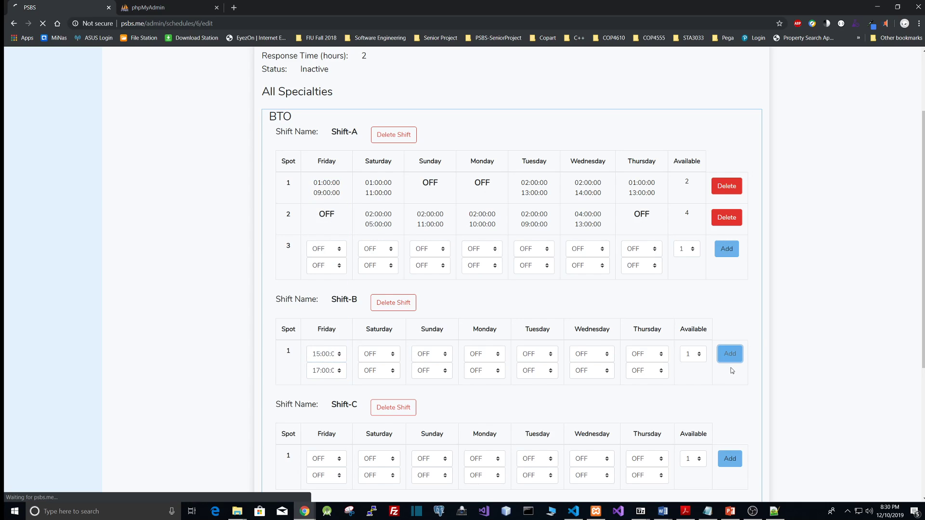
Set Shift-C spot 1 Friday hours to 02:00–16:00 and Tuesday to 03:00–14:00, and add the spot
click(336, 313)
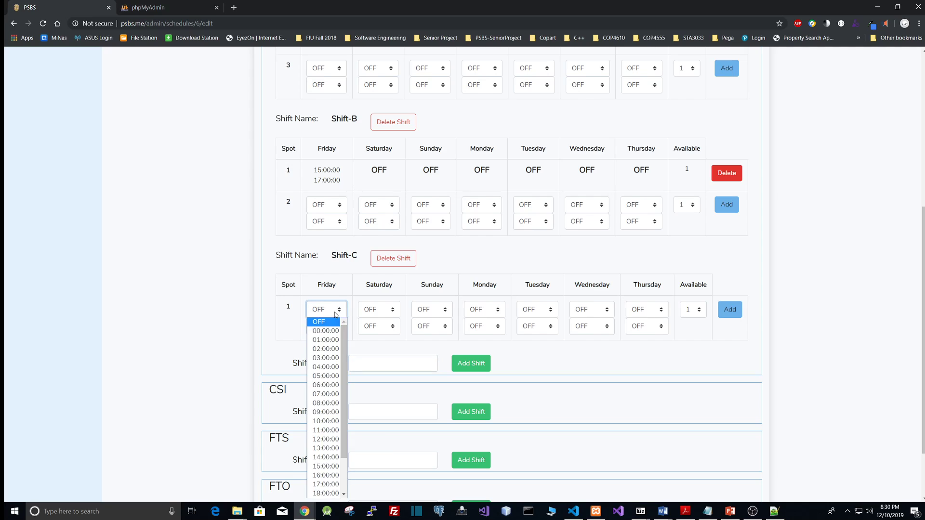
click(328, 348)
click(331, 328)
click(327, 295)
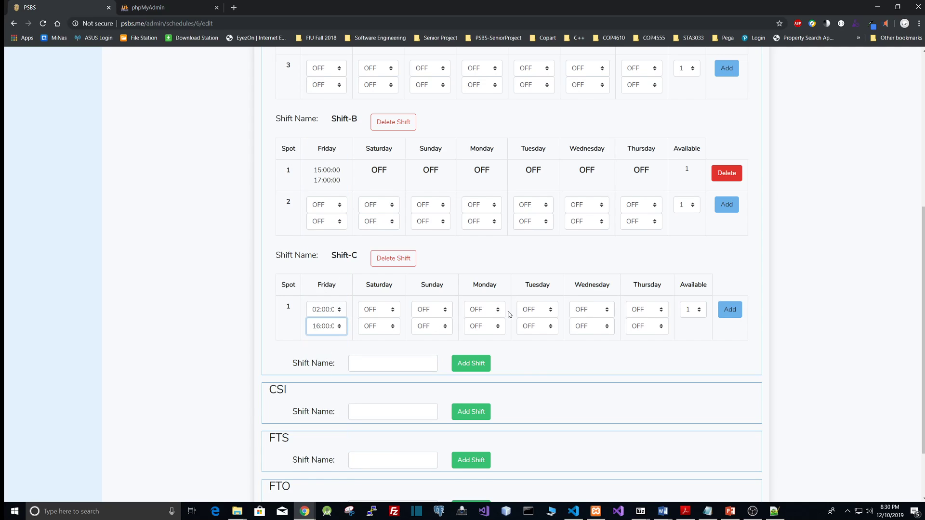
click(535, 311)
click(535, 340)
click(540, 328)
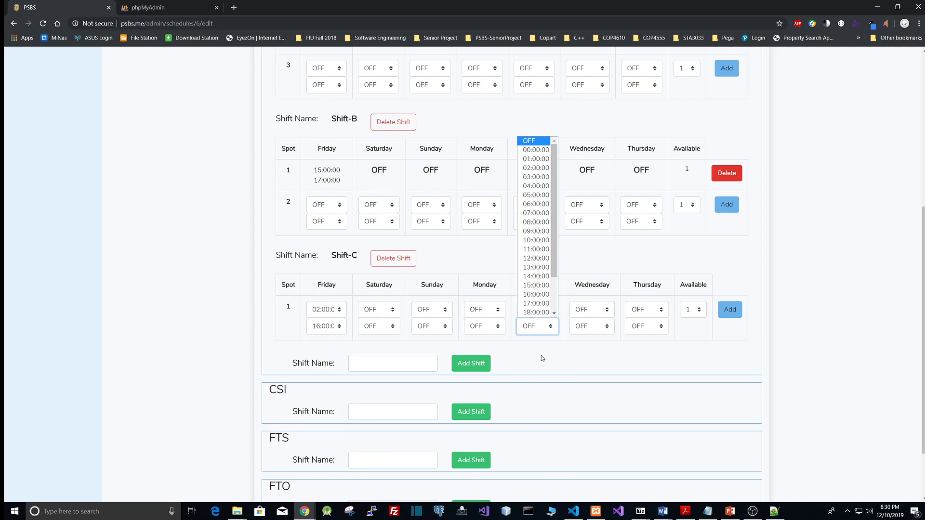
click(536, 276)
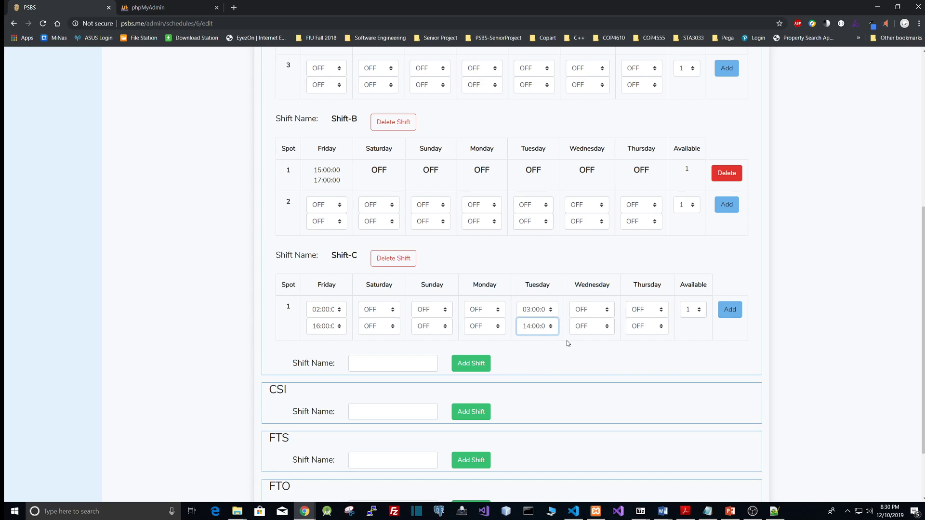
click(726, 315)
Continue from the shift editor to the user assignment page for the schedule
scroll(508, 324, up, 3)
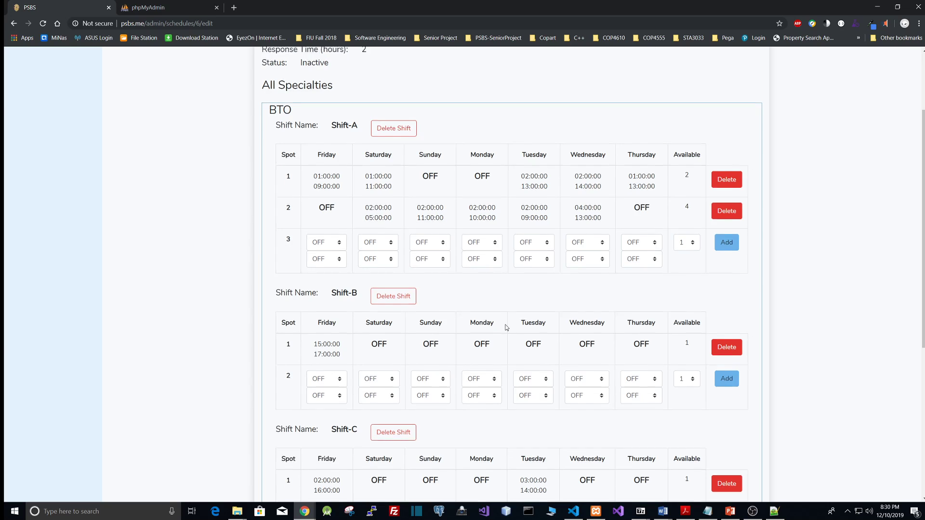
scroll(506, 326, down, 6)
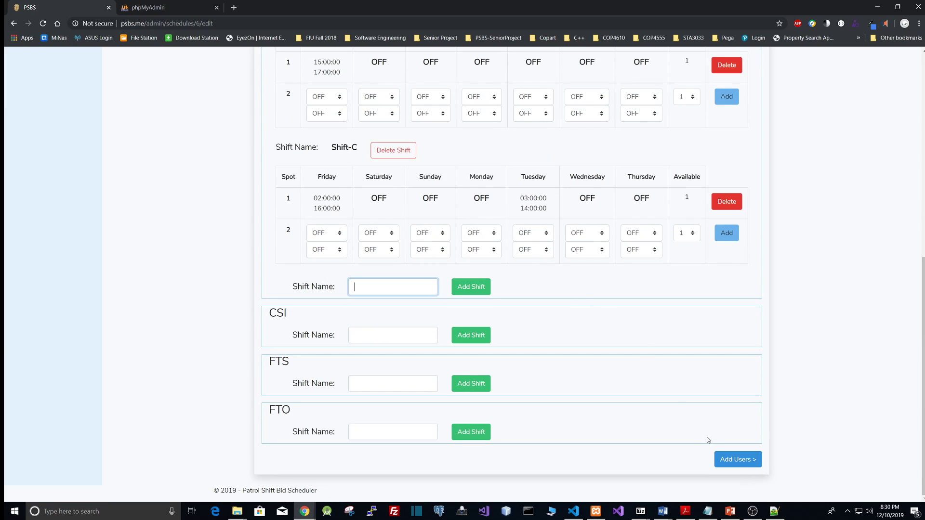
scroll(550, 382, up, 5)
scroll(530, 289, up, 3)
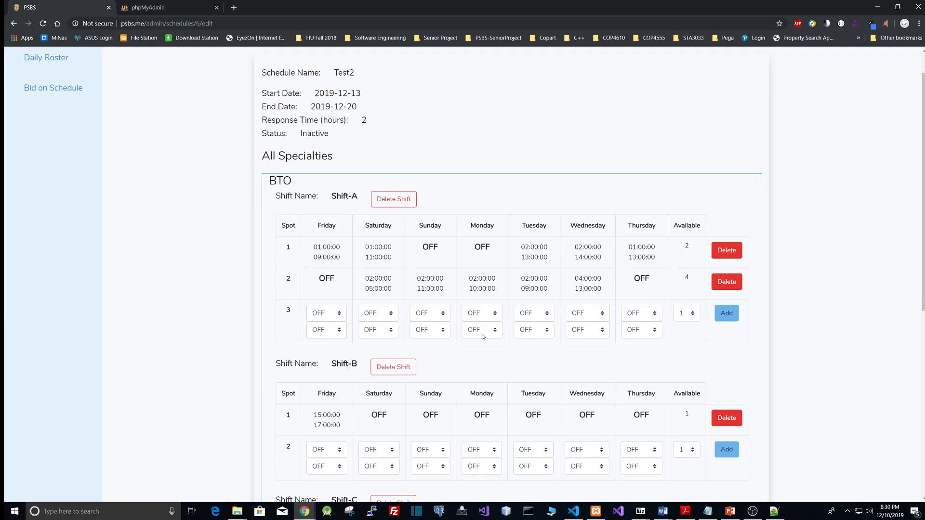
scroll(626, 334, down, 8)
click(738, 460)
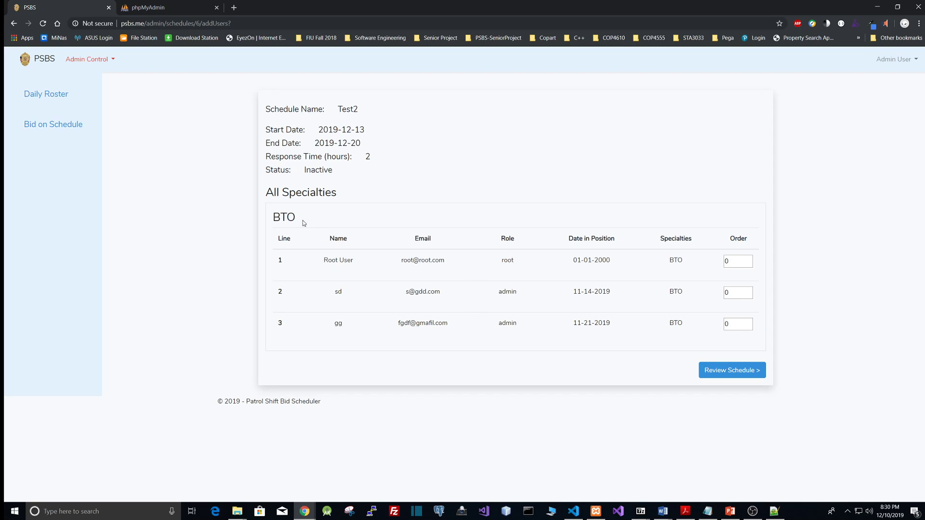
Set the bidding order to 1 for the second BTO user and 2 for the third, then review the schedule
drag(297, 220, 274, 221)
click(293, 217)
click(749, 290)
double_click(748, 321)
click(741, 261)
click(718, 265)
click(729, 370)
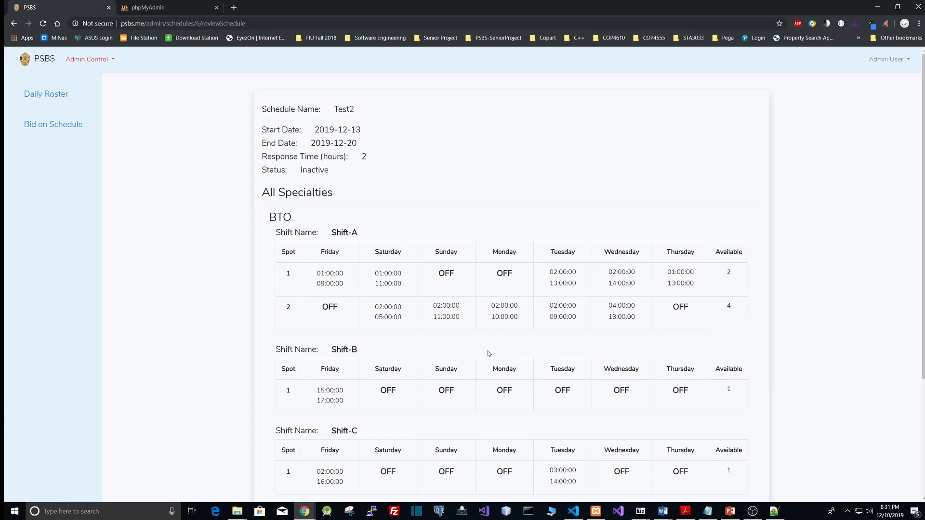
Activate the reviewed Test2 schedule
scroll(488, 354, down, 3)
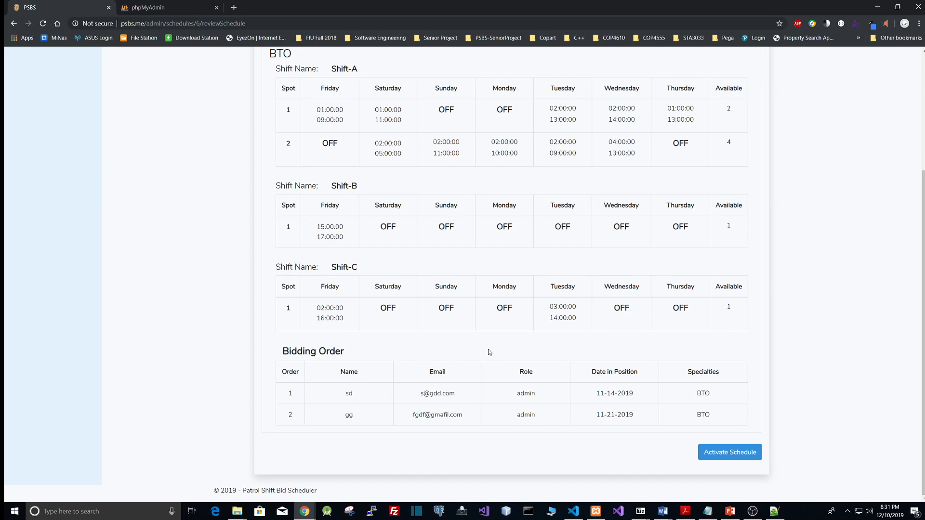
scroll(487, 349, up, 2)
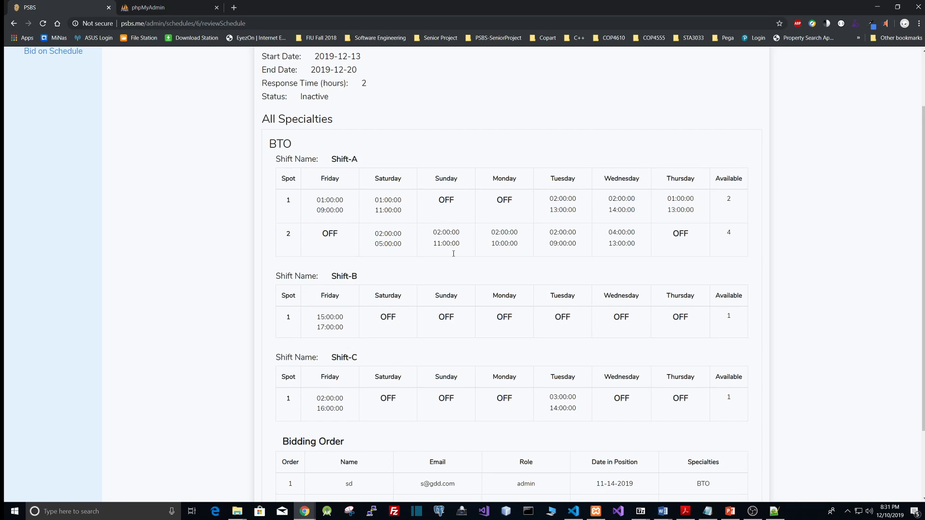
scroll(618, 351, down, 2)
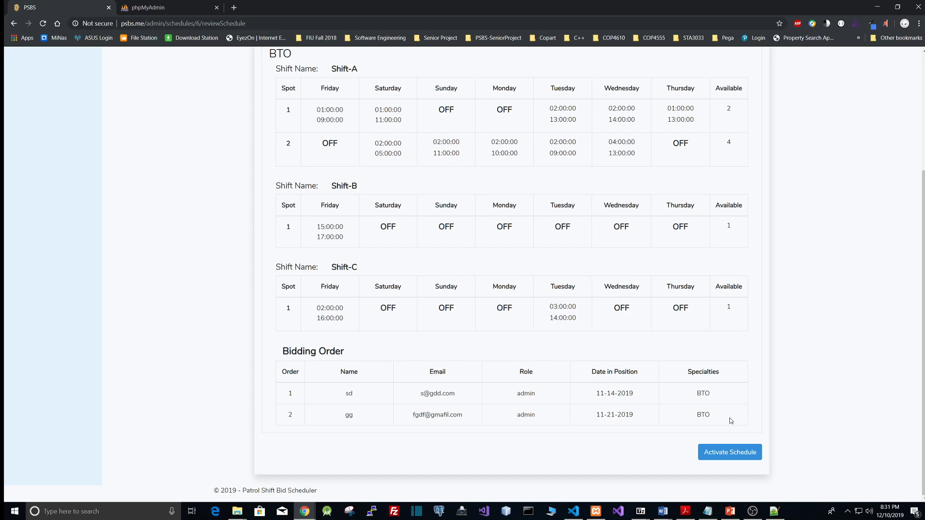
click(730, 452)
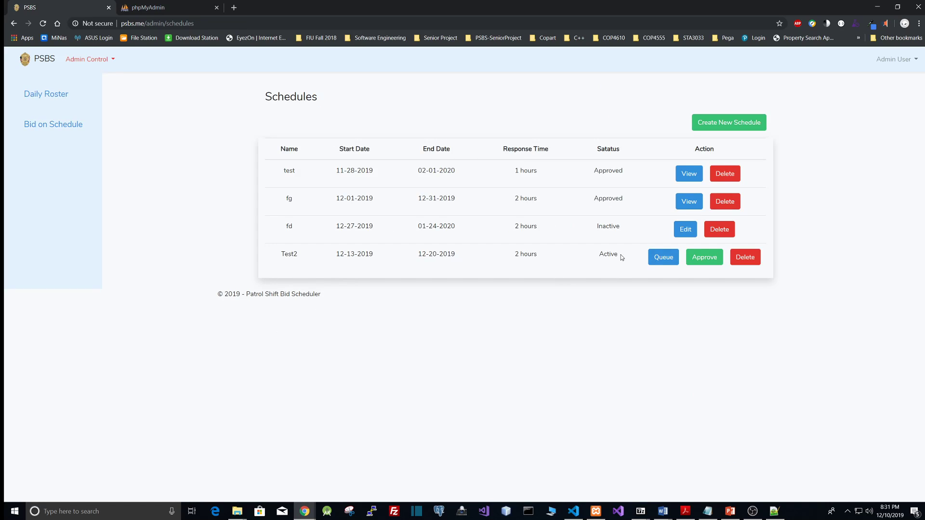
Open the bidding queue for the Test2 schedule and examine its bidding progress
drag(620, 255, 598, 254)
click(598, 255)
click(668, 260)
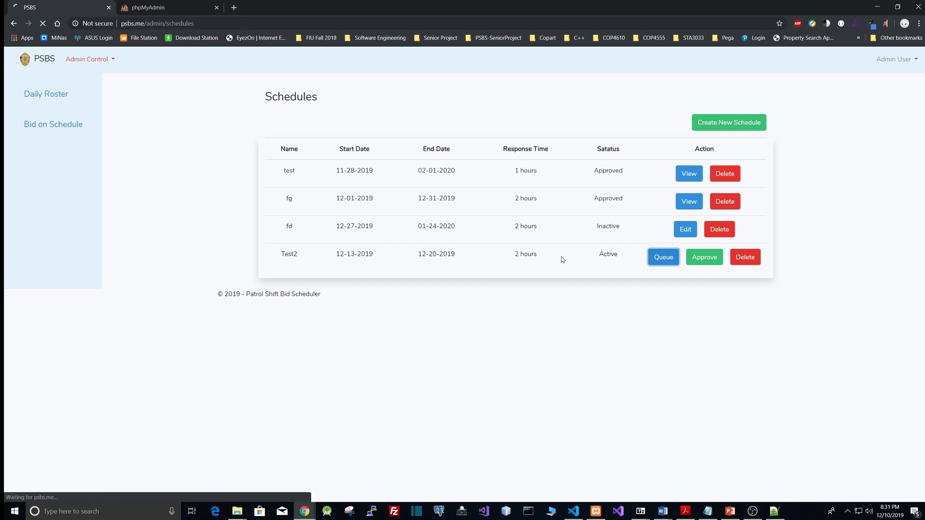
scroll(562, 260, down, 4)
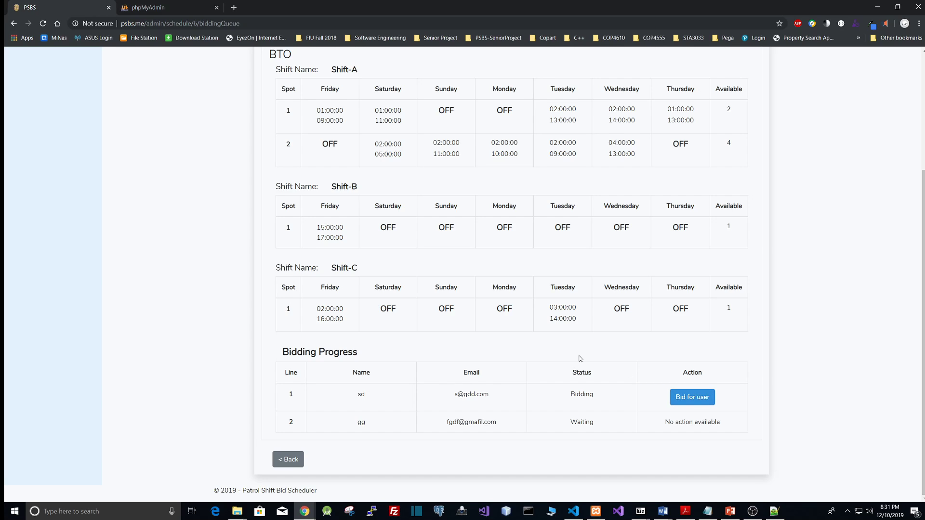
scroll(580, 358, up, 3)
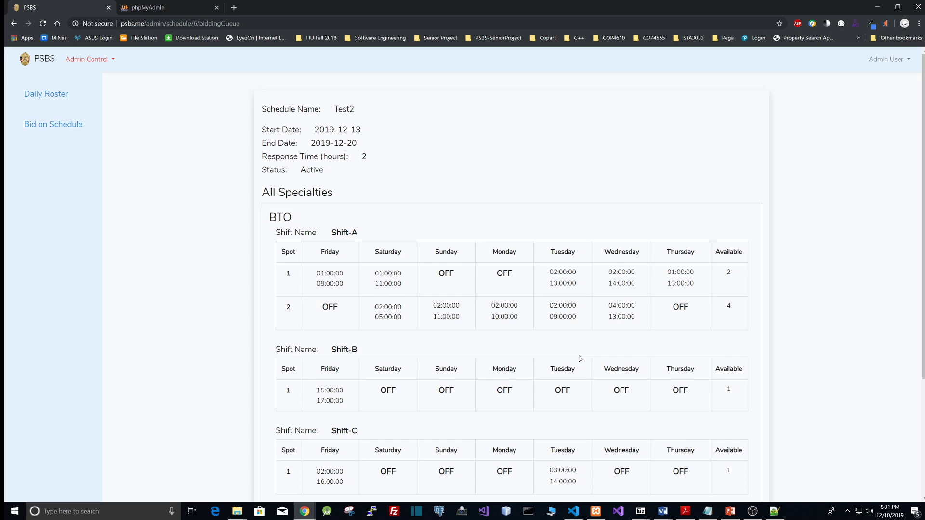
Place a bid for the first user in the bidding queue, selecting Shift-B spot 1, and submit it
scroll(580, 358, down, 3)
scroll(580, 359, up, 3)
scroll(580, 359, down, 3)
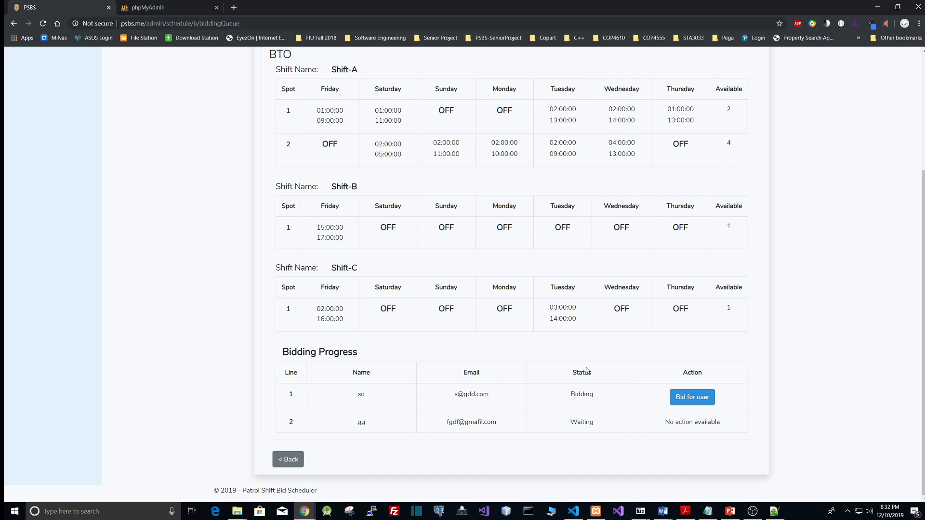
click(682, 398)
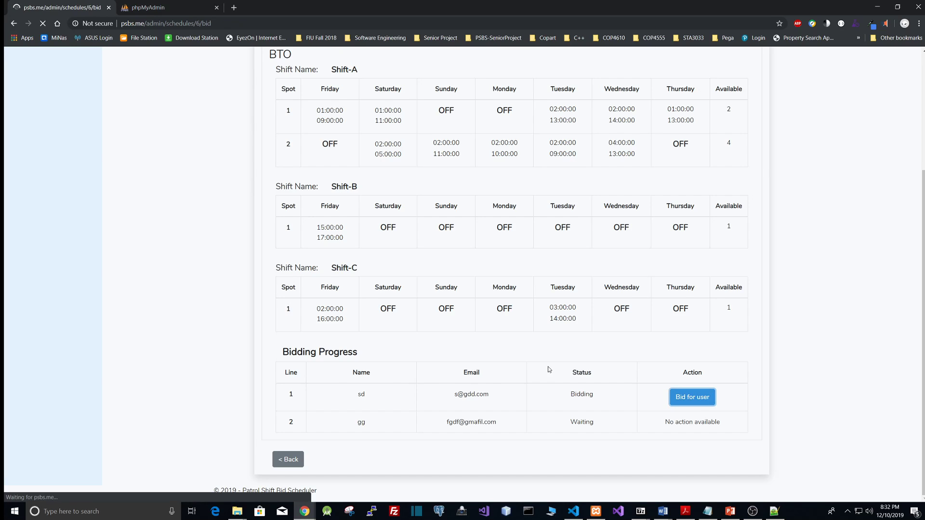
scroll(491, 318, up, 2)
scroll(491, 315, down, 2)
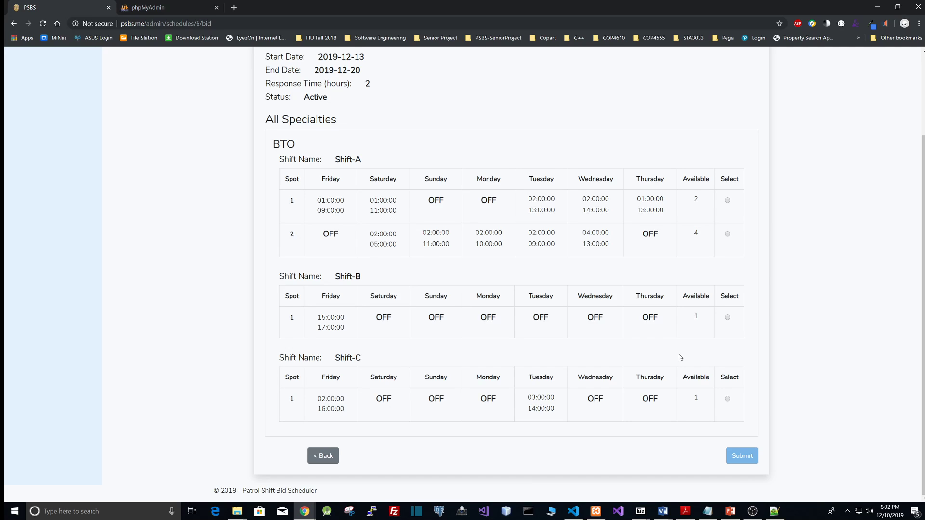
click(728, 318)
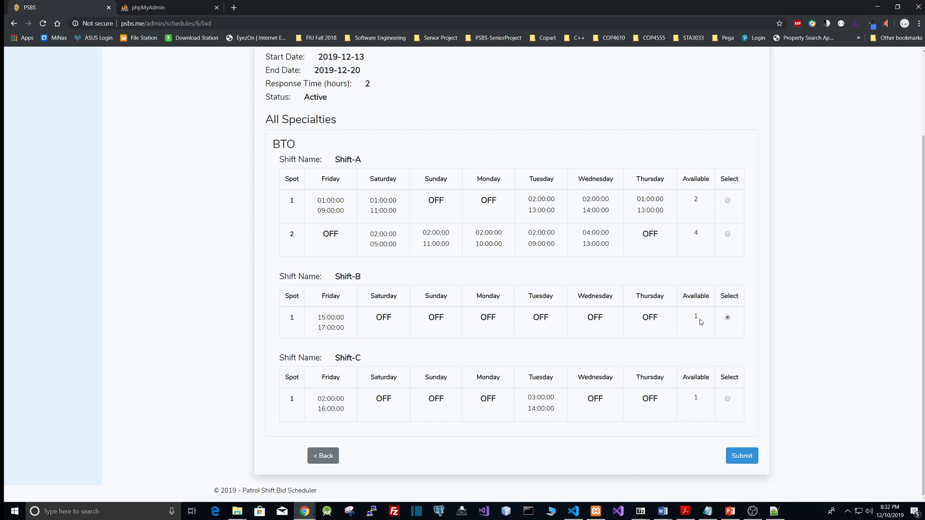
click(742, 456)
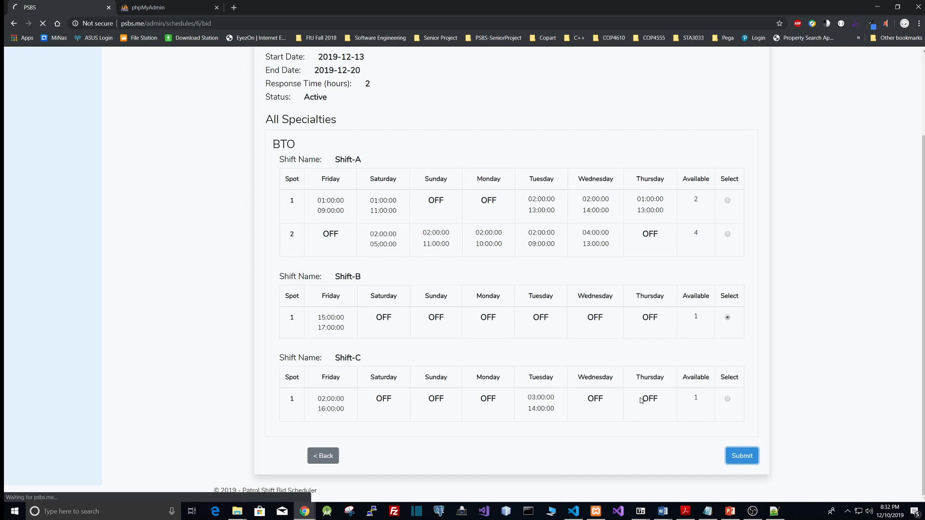
View the first user's submitted bid and return to the bidding queue
scroll(583, 356, down, 2)
scroll(582, 356, up, 2)
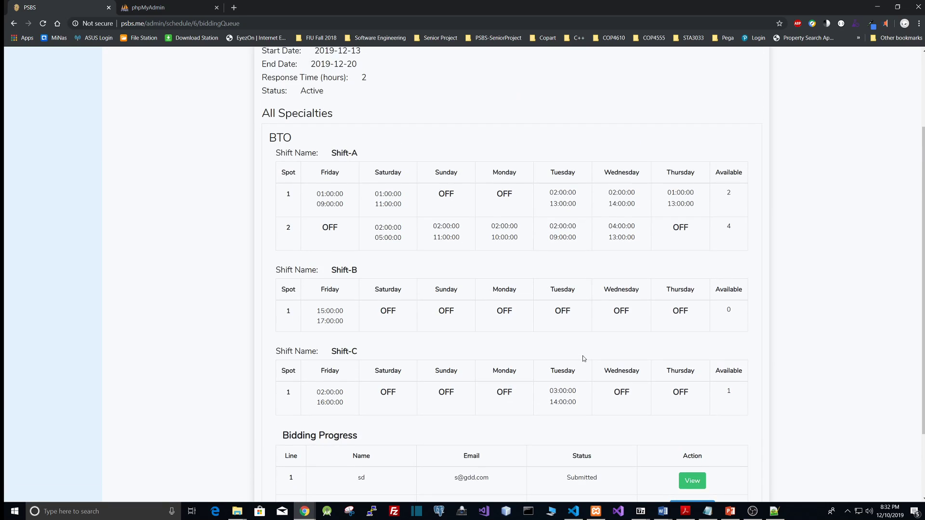
scroll(582, 356, up, 1)
scroll(583, 356, down, 3)
drag(566, 391, 606, 392)
click(606, 392)
click(692, 392)
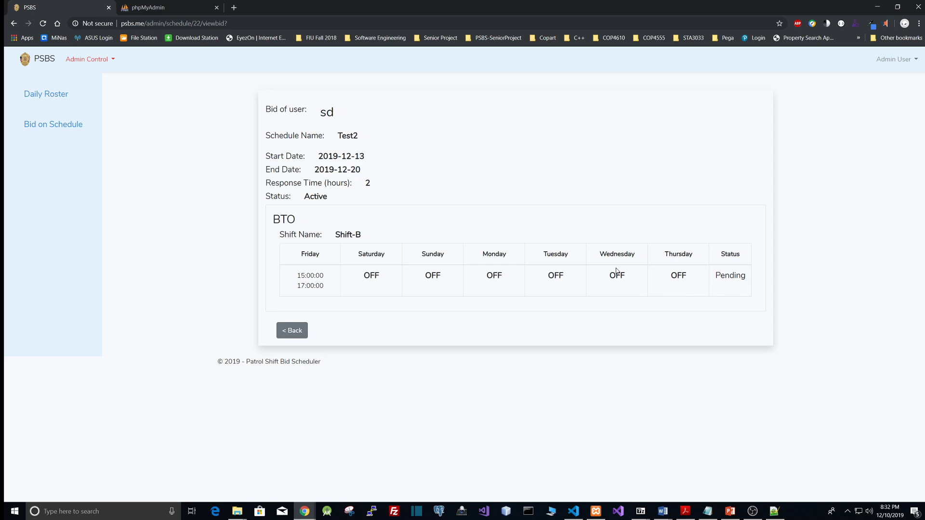
click(293, 331)
Place a bid for the second user in the queue, selecting Shift-C spot 1, and submit it
scroll(700, 401, down, 1)
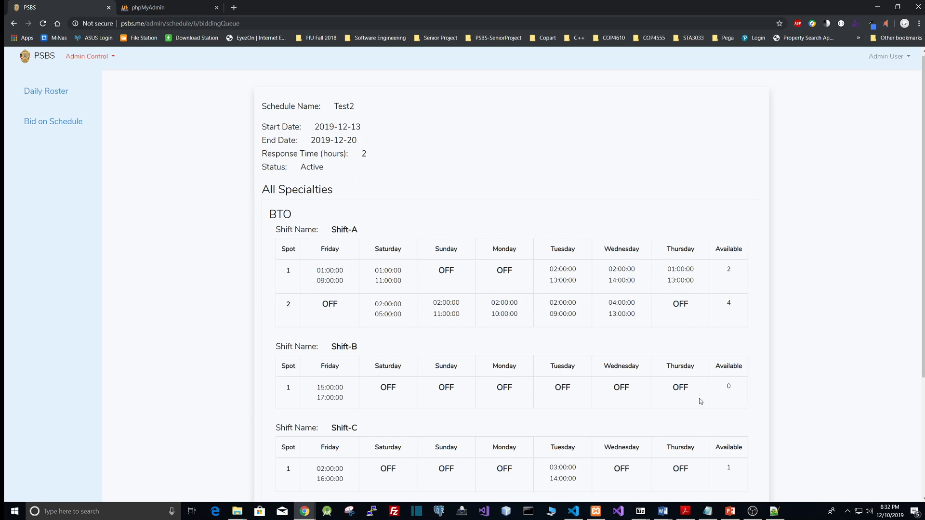
scroll(700, 401, down, 3)
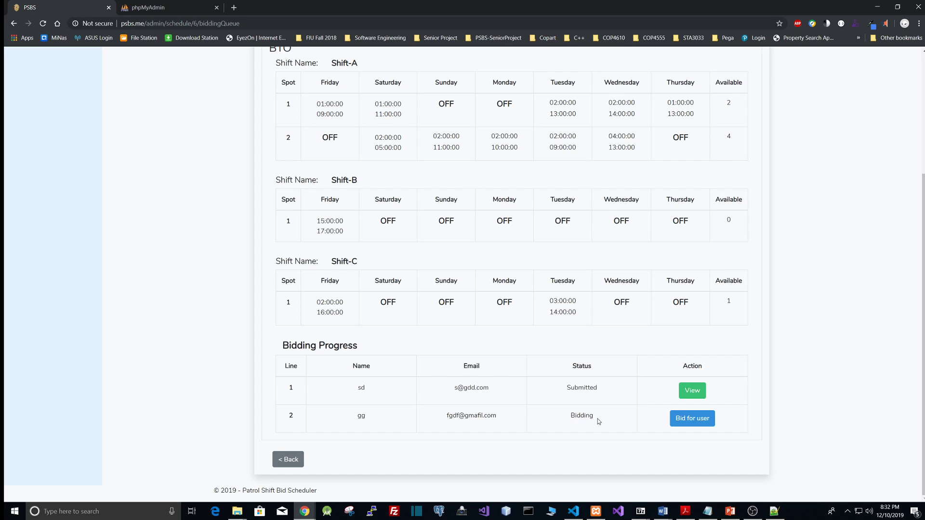
click(690, 419)
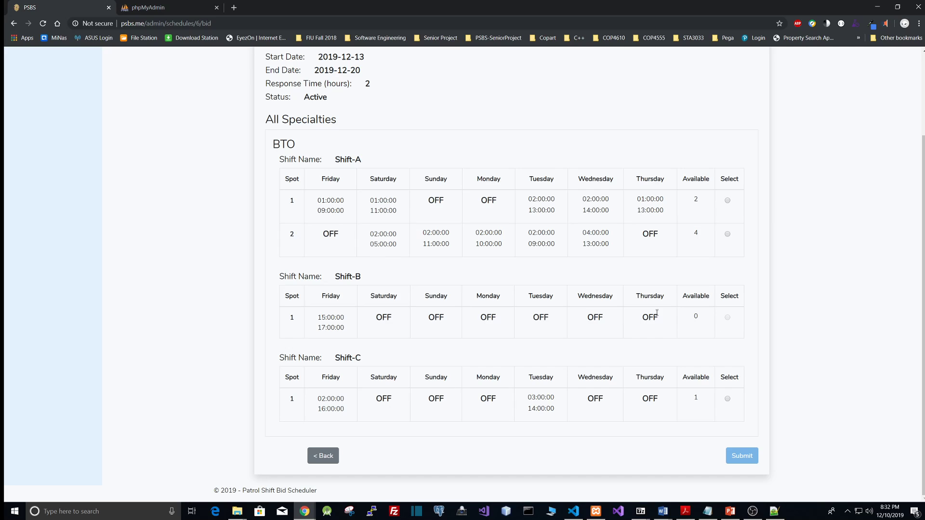
drag(697, 315, 689, 318)
click(695, 317)
scroll(692, 326, up, 1)
scroll(674, 318, down, 1)
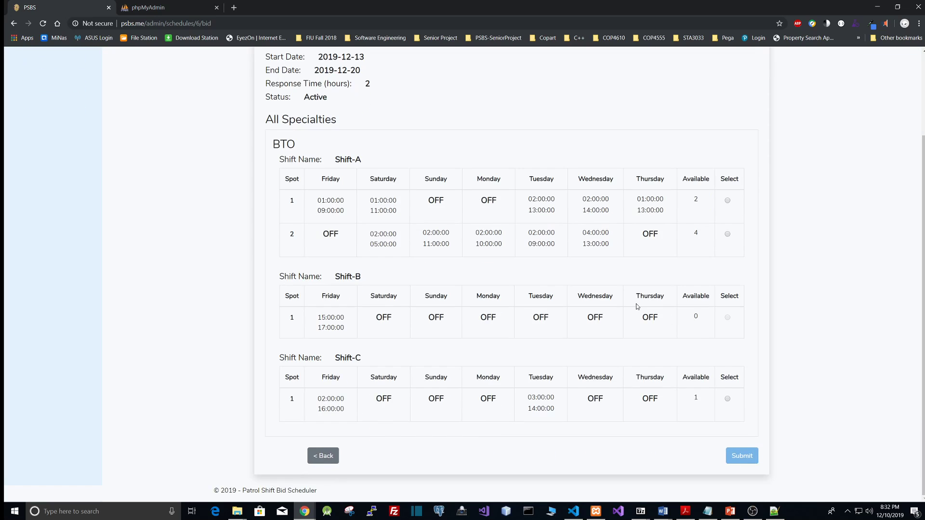
click(727, 399)
click(743, 456)
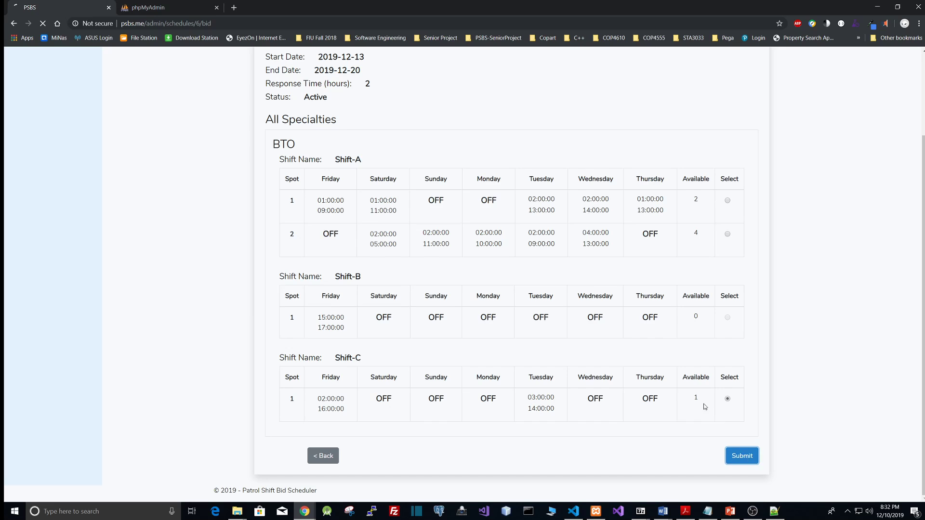
Go back to schedule management and reopen the Test2 bidding queue to review both submitted bids
scroll(583, 359, down, 2)
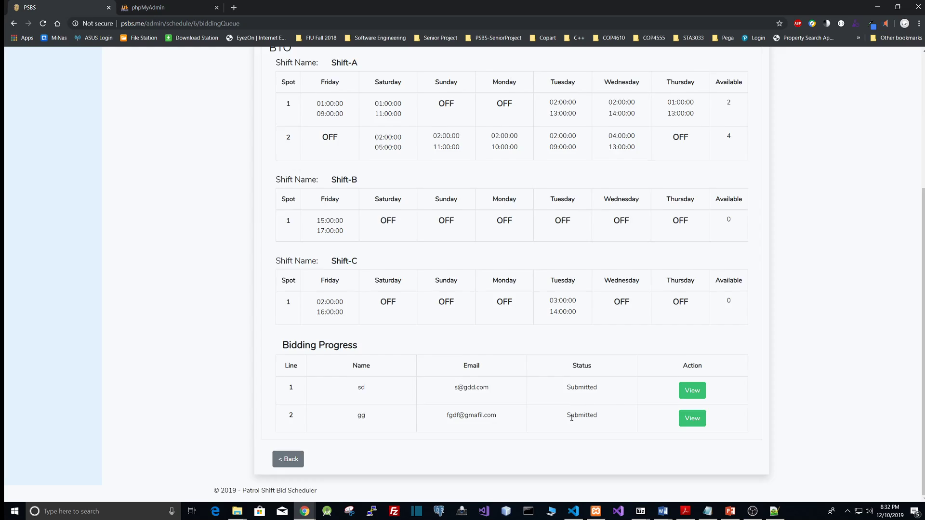
scroll(572, 417, up, 4)
click(111, 59)
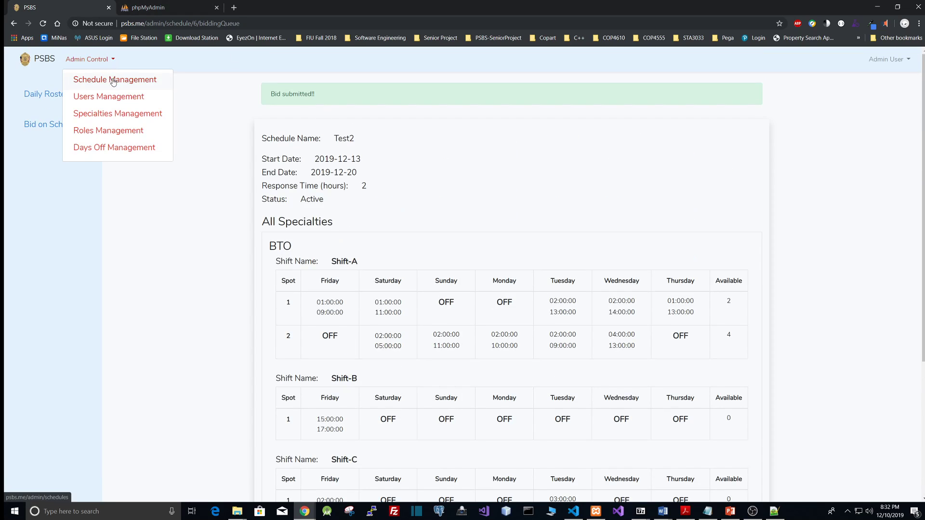
click(114, 80)
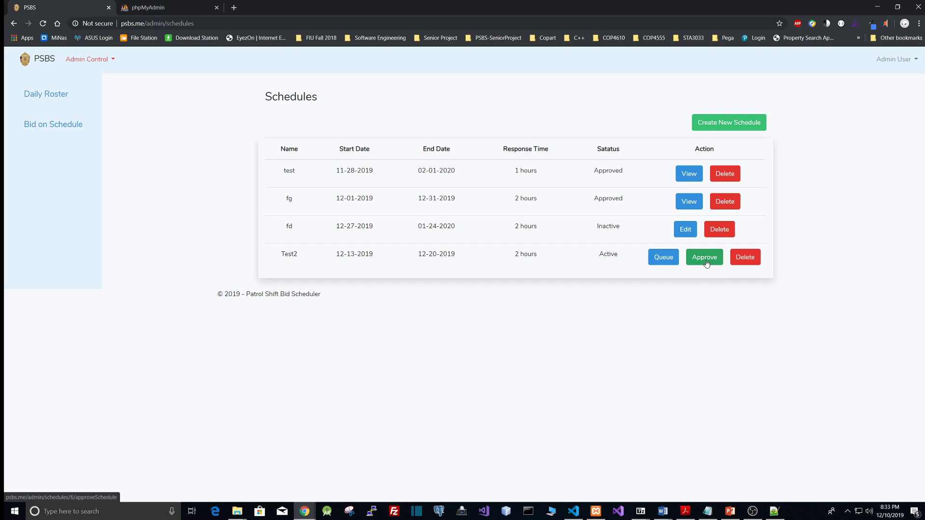
click(661, 262)
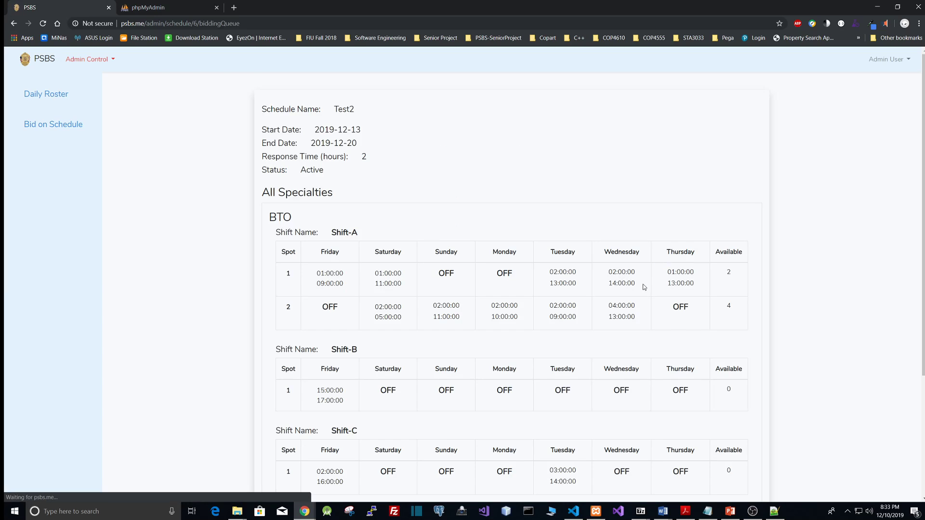
scroll(642, 287, down, 4)
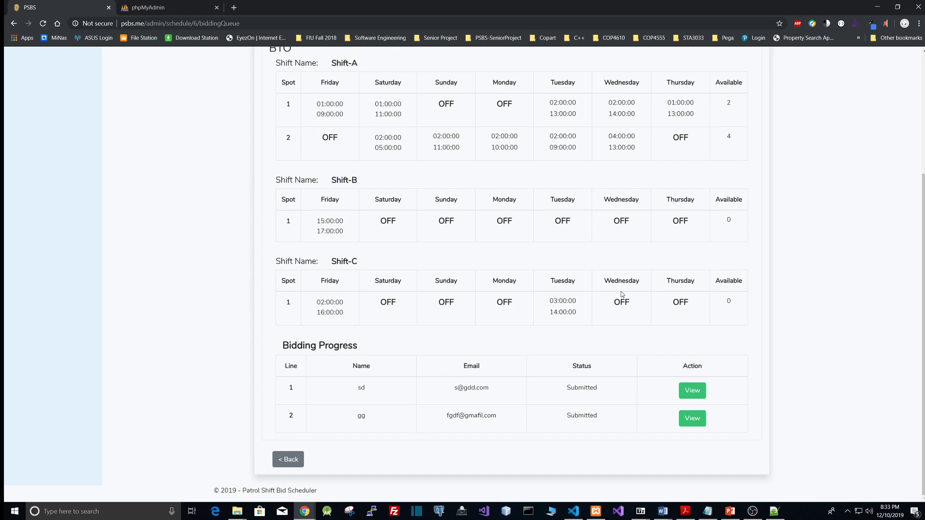
click(13, 24)
Approve the Test2 schedule after reviewing the users assigned to each shift
click(704, 260)
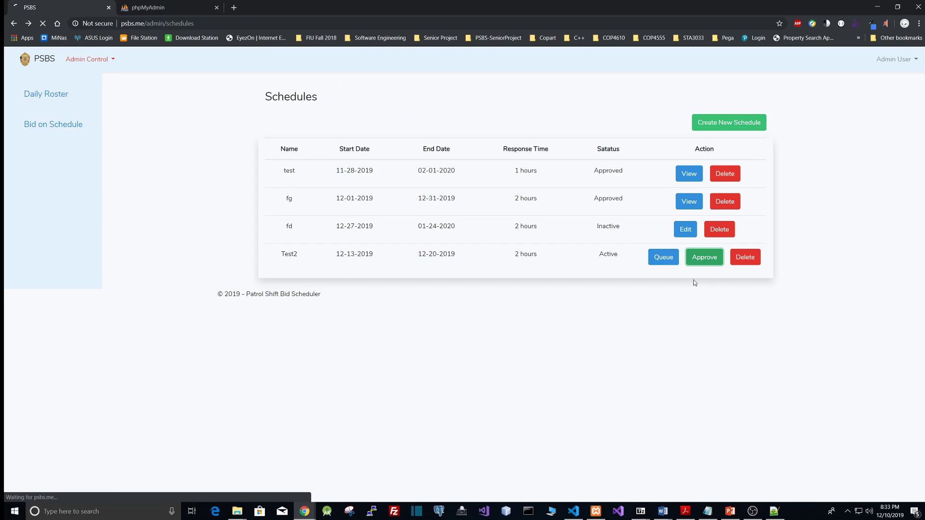
scroll(610, 237, down, 3)
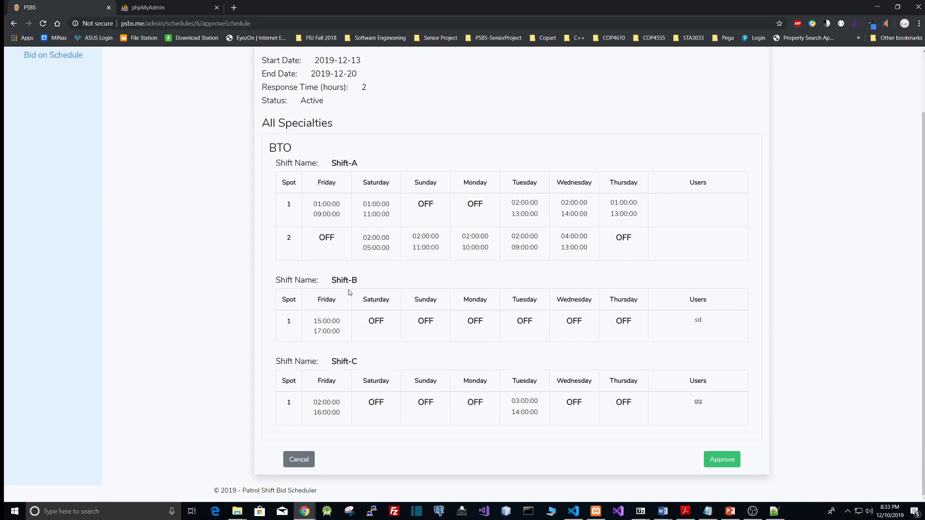
drag(705, 322, 699, 321)
click(710, 326)
drag(701, 402, 698, 401)
drag(701, 218, 698, 249)
click(700, 231)
click(728, 458)
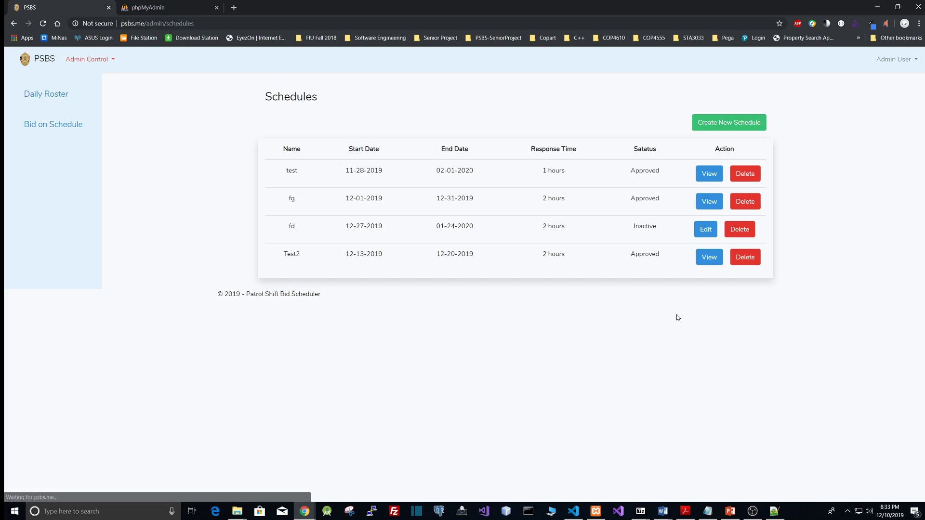
View the approved Test2 schedule with its assigned users
drag(664, 255, 635, 252)
click(640, 258)
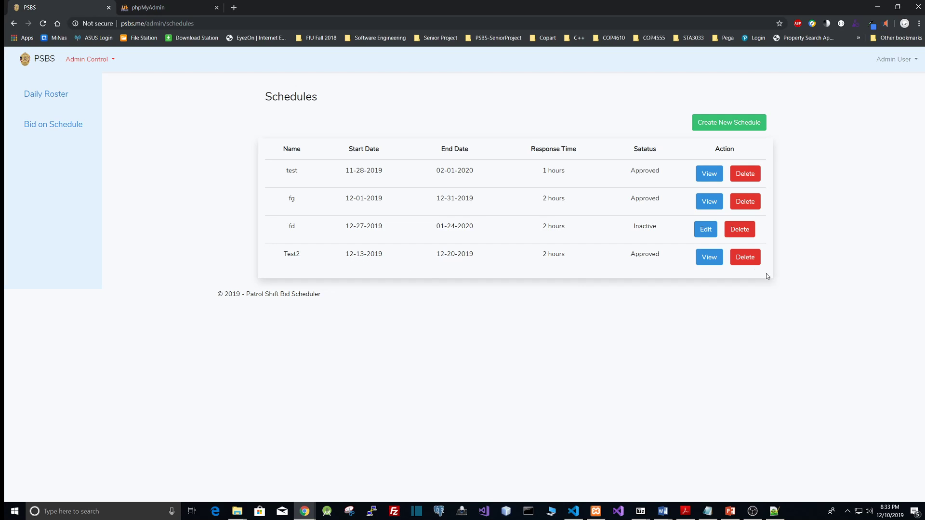
click(710, 259)
scroll(597, 317, down, 1)
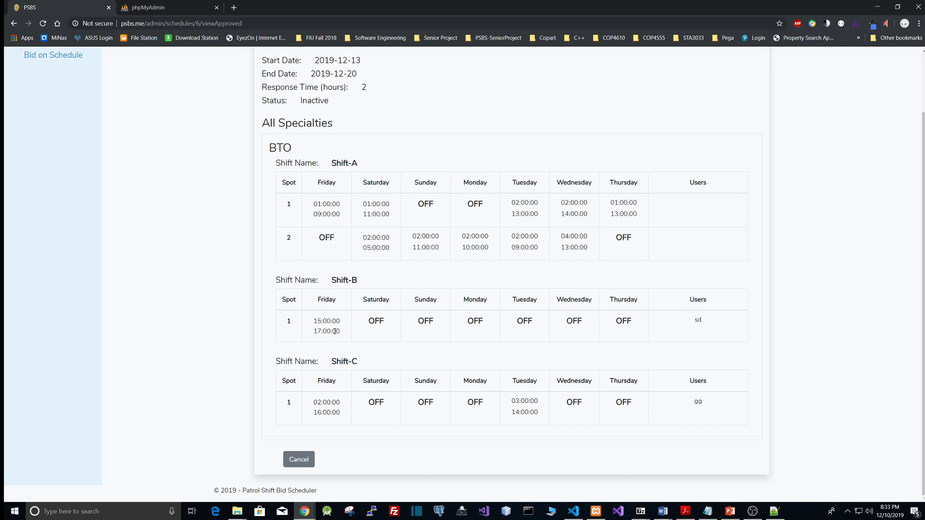
scroll(336, 391, up, 2)
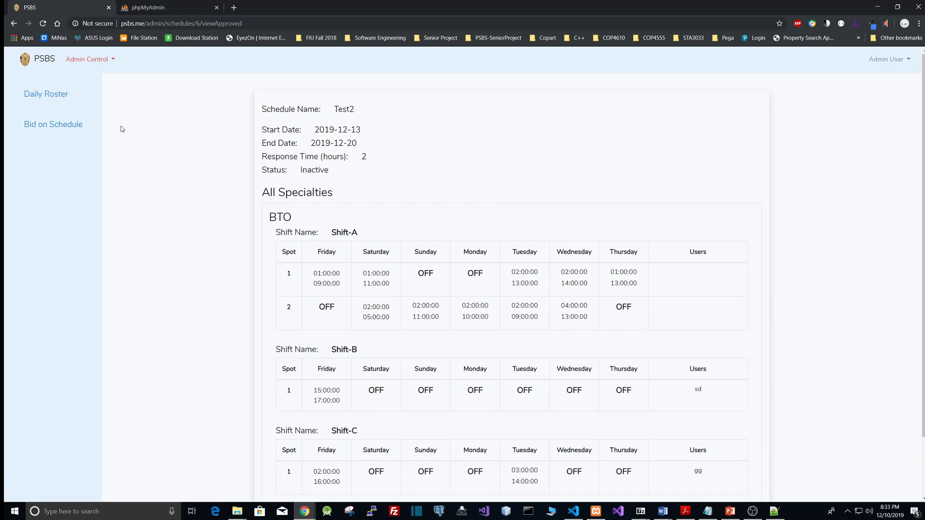
Open the Daily Roster and display it for 12/11/2019
click(108, 62)
click(115, 80)
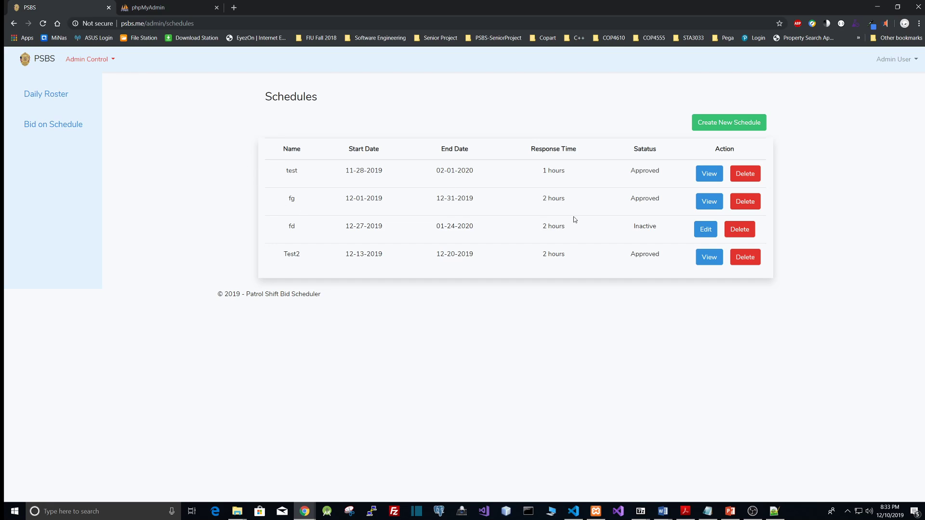
click(52, 98)
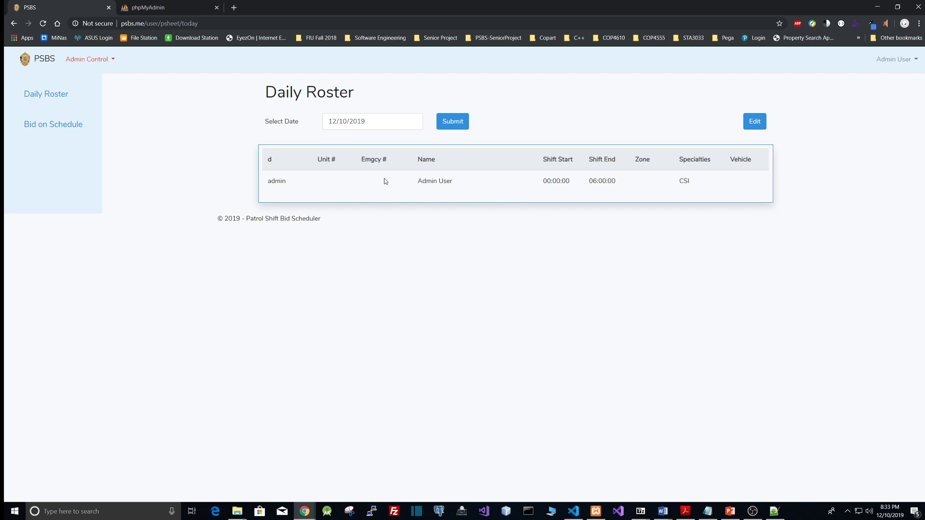
click(416, 122)
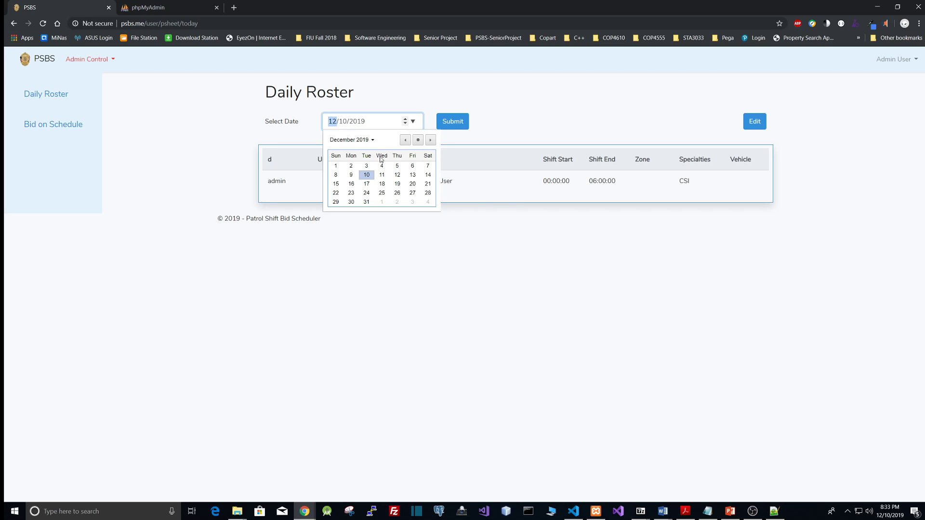
click(295, 164)
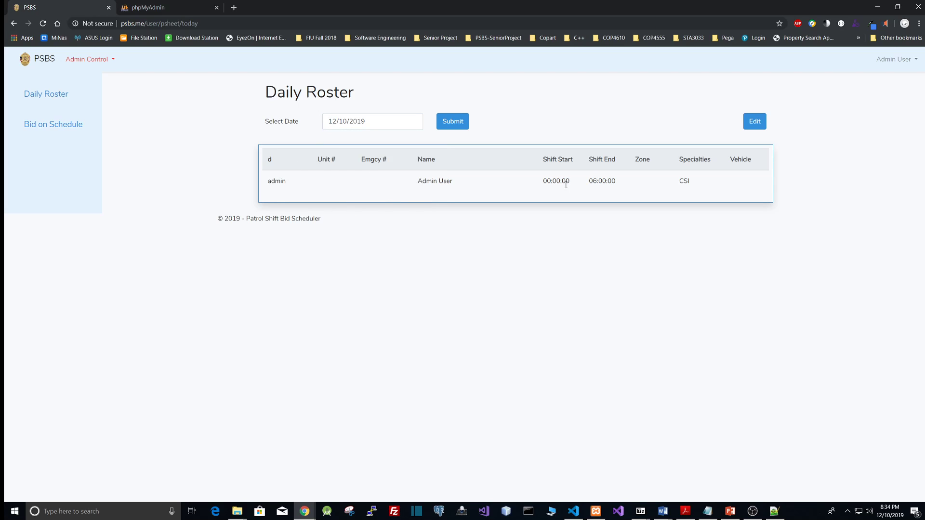
drag(546, 182, 602, 182)
click(413, 121)
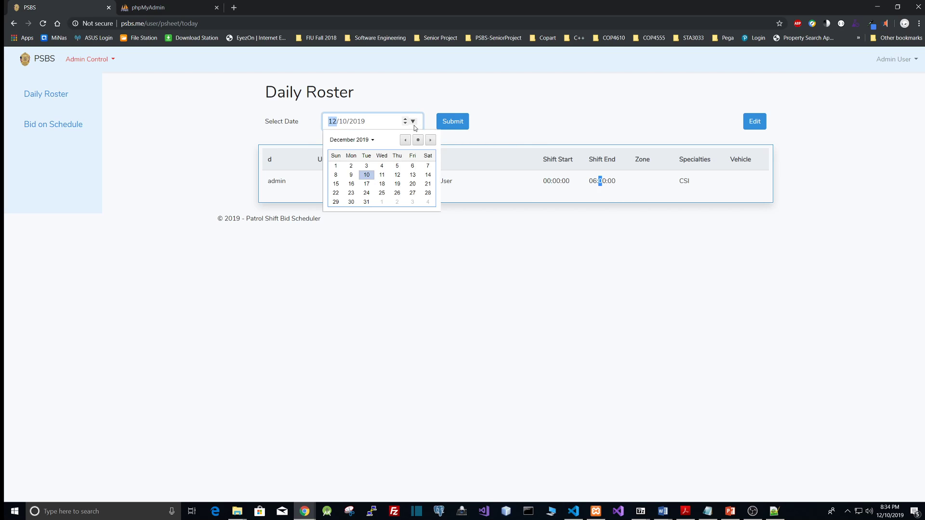
click(382, 175)
click(452, 121)
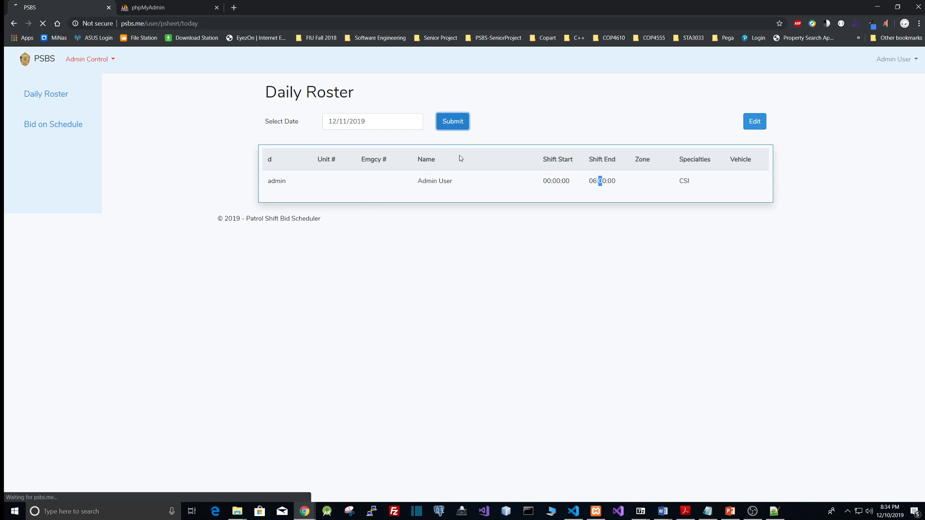
Display the Daily Roster for 12/13/2019 and review its shift entries
click(413, 122)
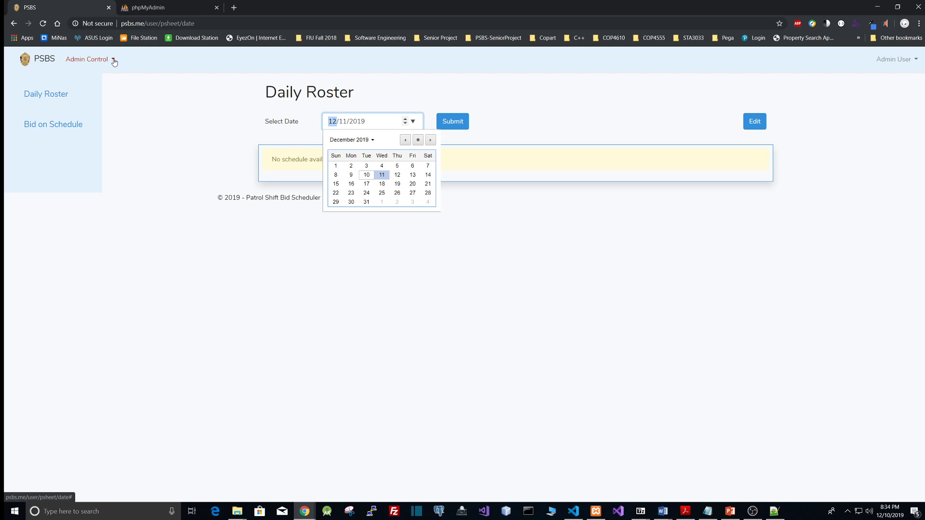
click(413, 175)
click(452, 123)
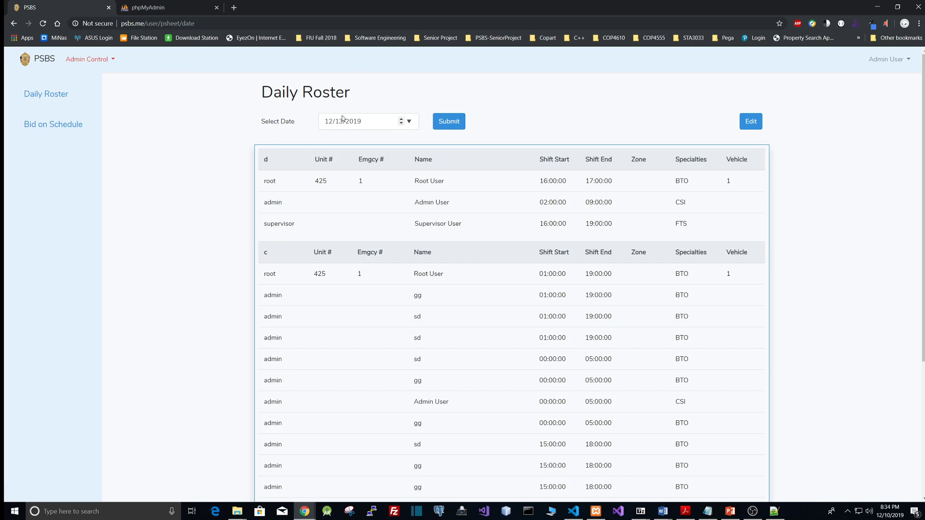
scroll(302, 269, down, 4)
scroll(301, 267, up, 5)
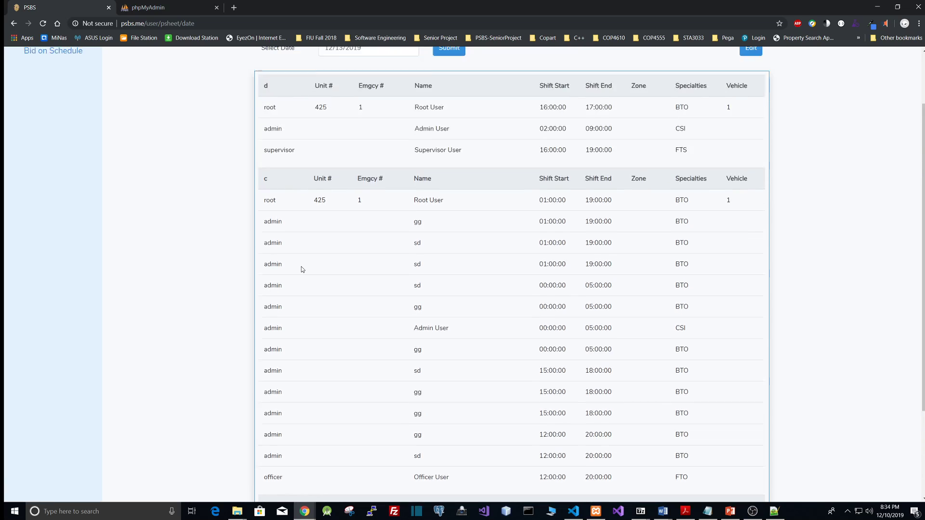
scroll(301, 267, down, 5)
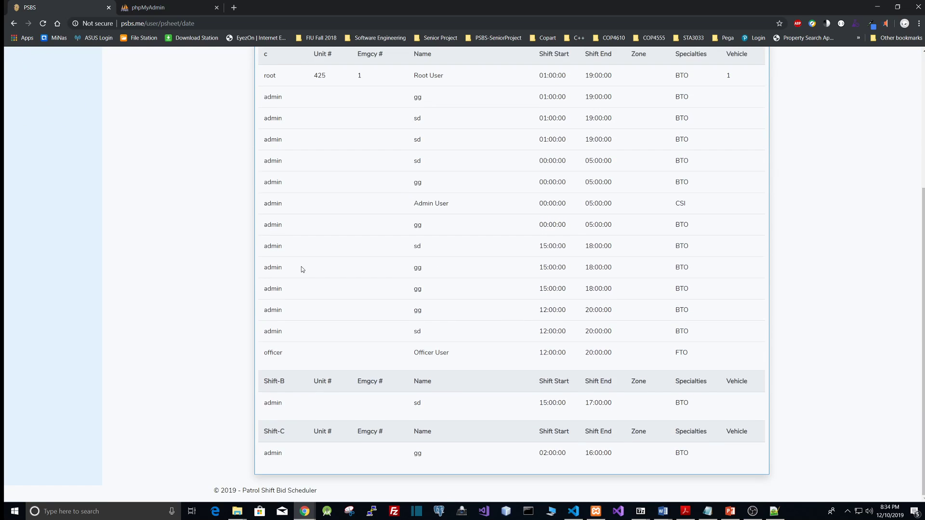
scroll(301, 267, up, 4)
scroll(424, 284, down, 1)
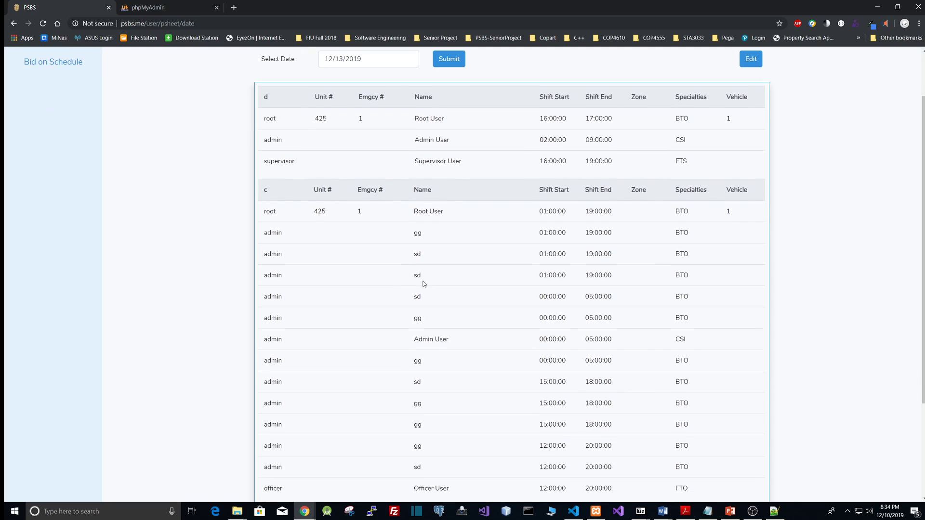
scroll(424, 284, up, 2)
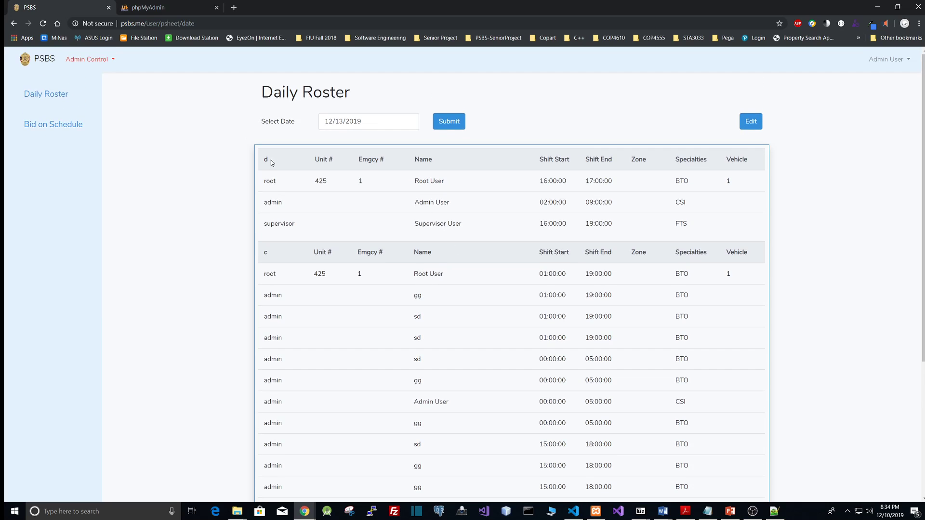
scroll(304, 336, down, 4)
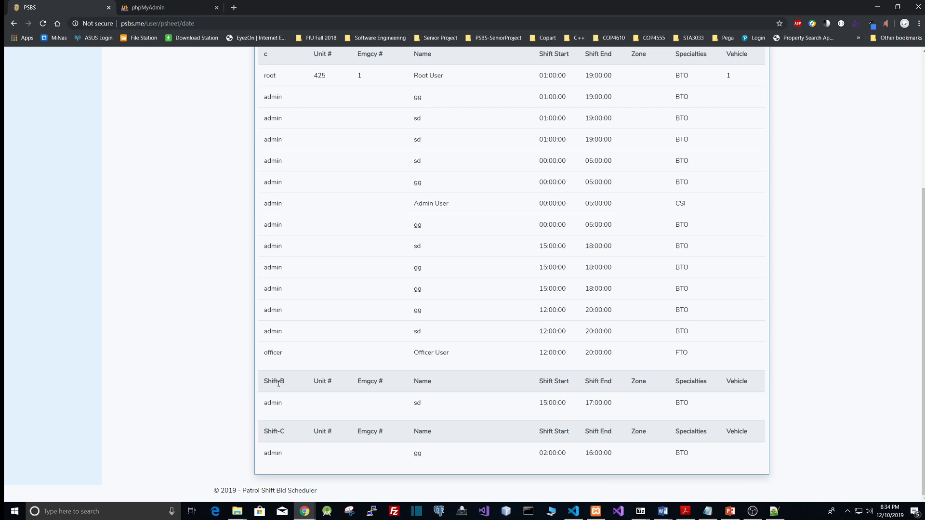
Scroll through the complete 12/13/2019 roster, including the Shift-B and Shift-C sections
scroll(268, 425, up, 4)
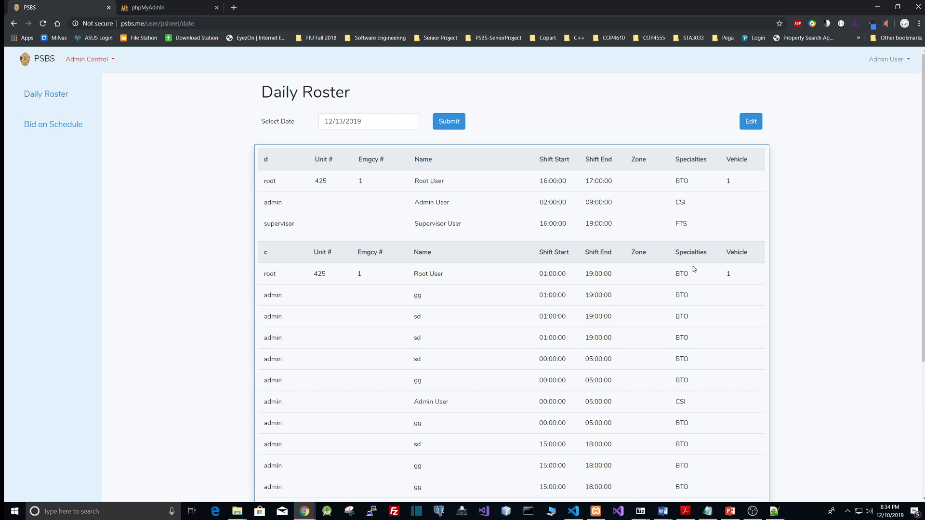
scroll(733, 312, down, 4)
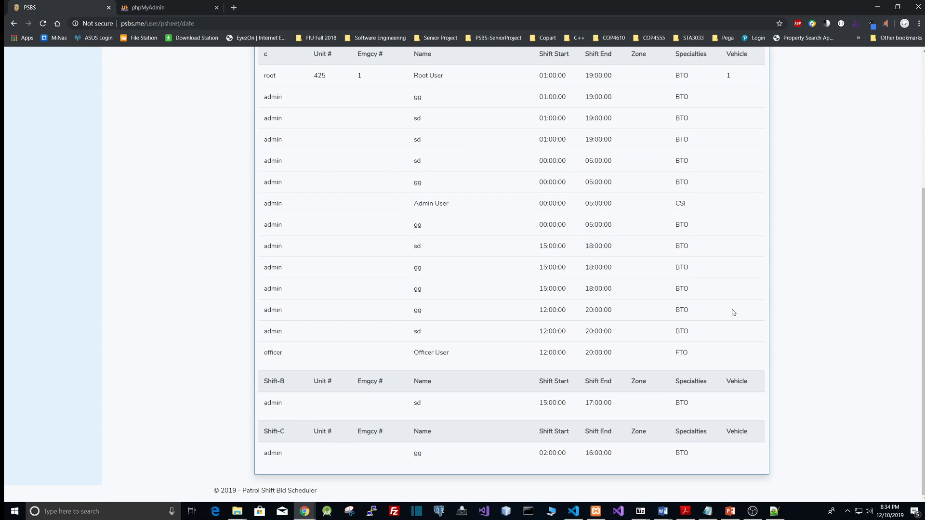
scroll(733, 314, up, 4)
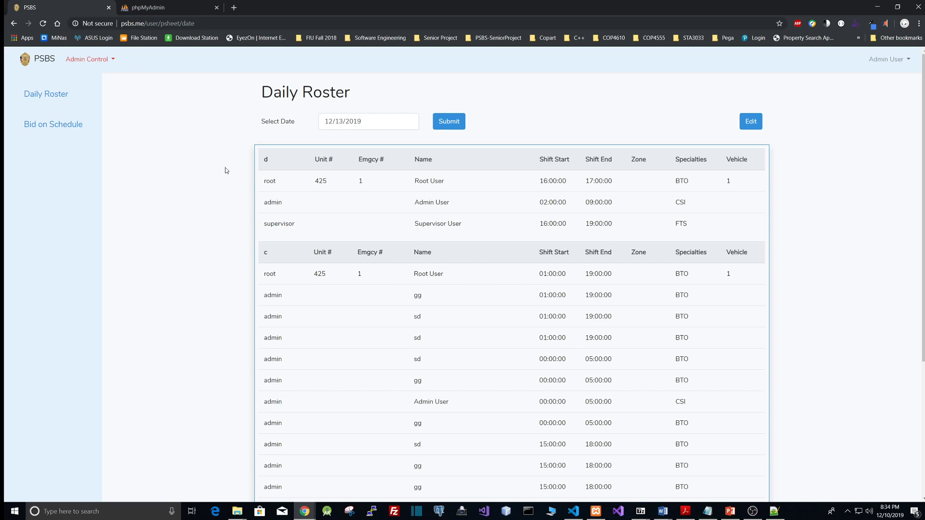
Open Bid on Schedule, view the bid for the fg schedule, and go back to the schedule list
click(41, 128)
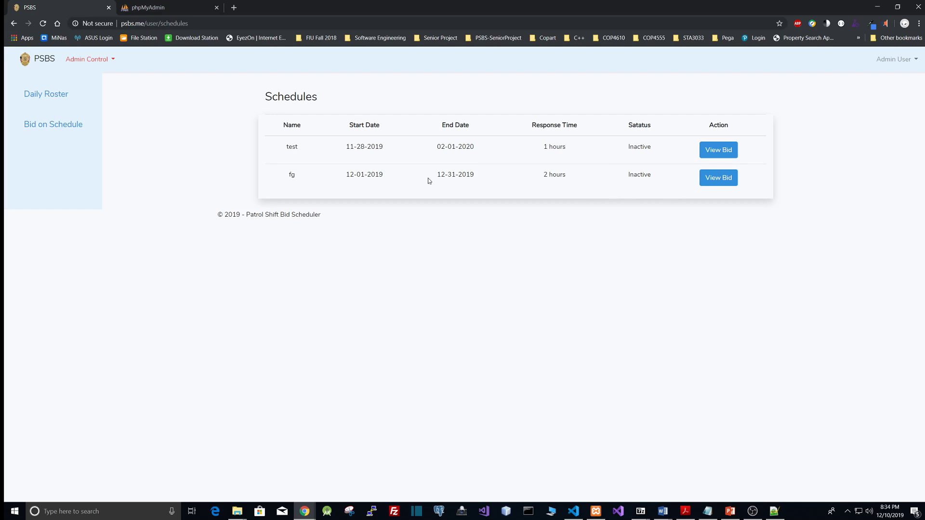
click(718, 181)
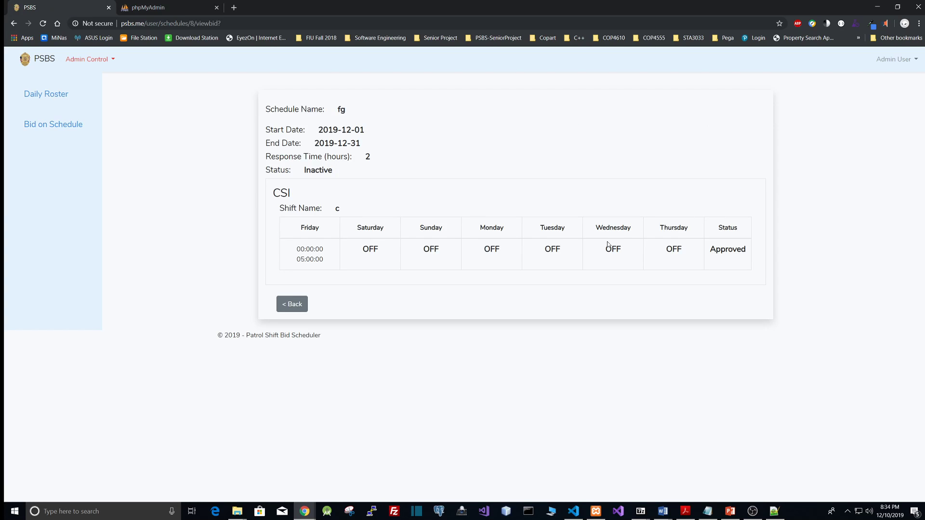
drag(723, 254, 719, 254)
click(336, 171)
click(291, 305)
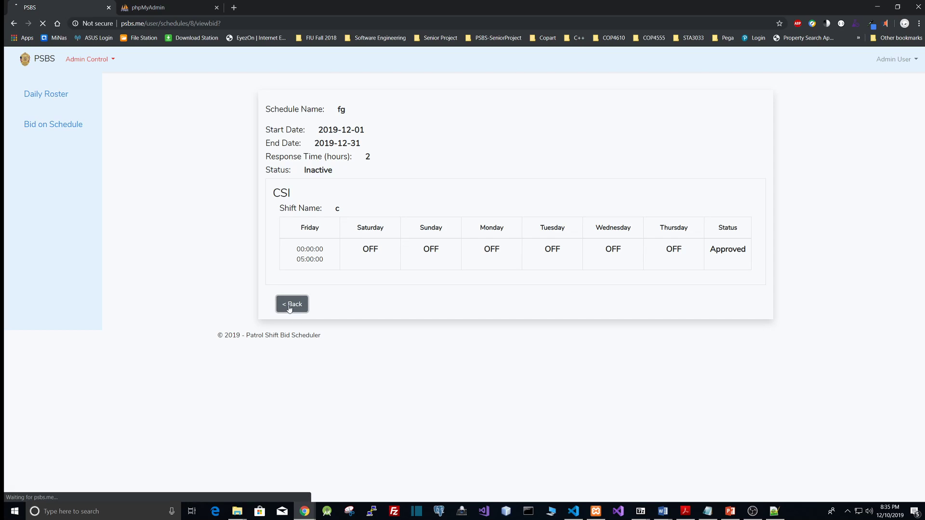